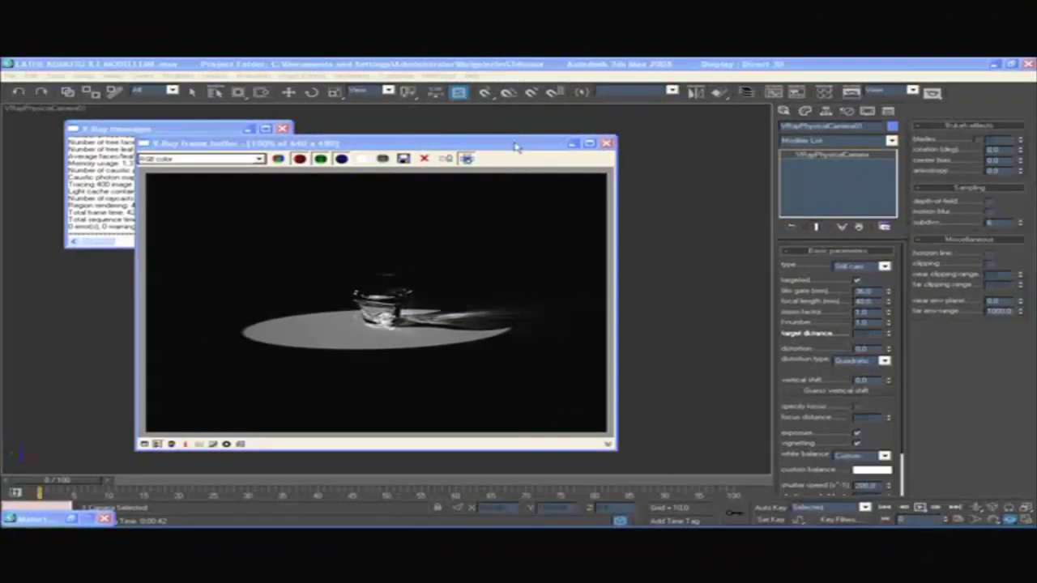
- Close the previous V-Ray render and open the Render Scene dialog
click(606, 143)
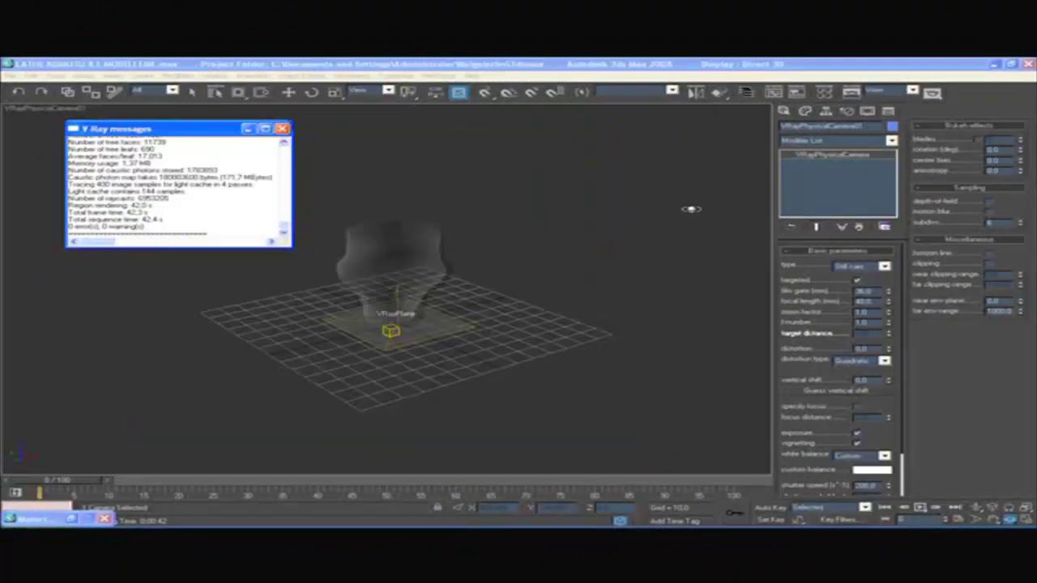
click(818, 75)
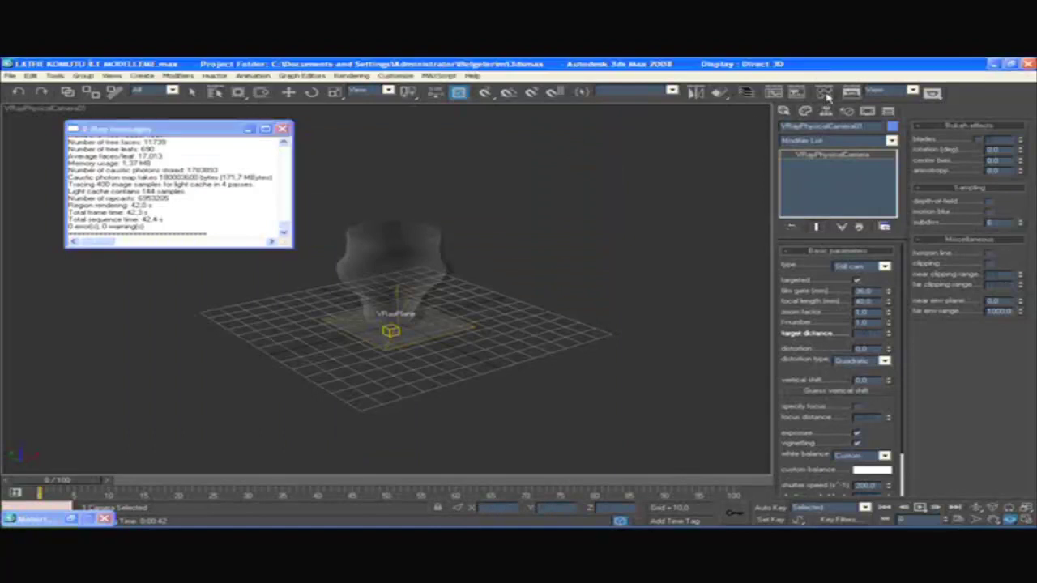
click(852, 93)
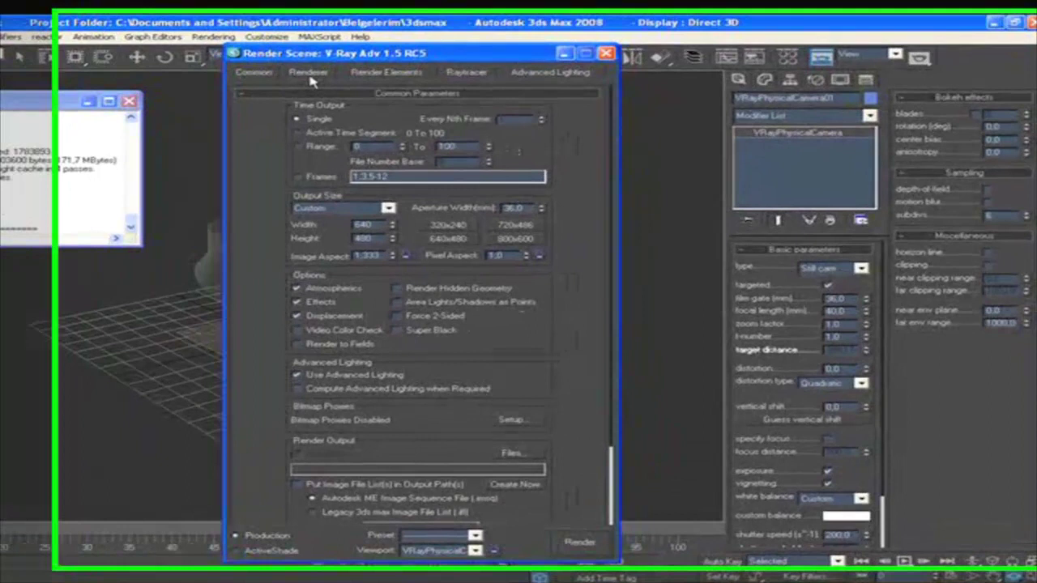
- On the Renderer tab, collapse Global switches, Image sampler and Indirect illumination, and expand V-Ray: Environment
click(430, 106)
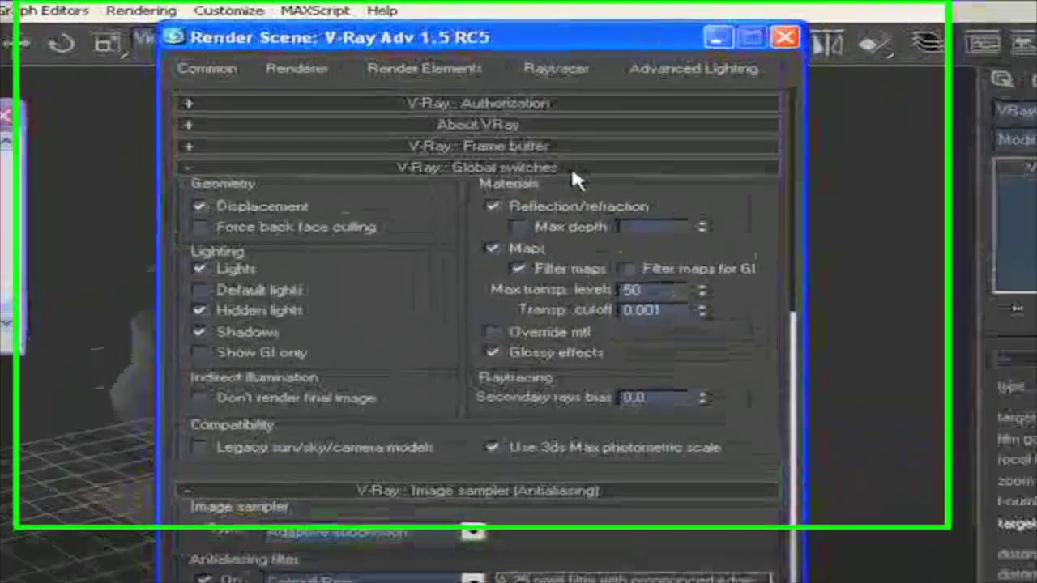
click(443, 125)
click(582, 210)
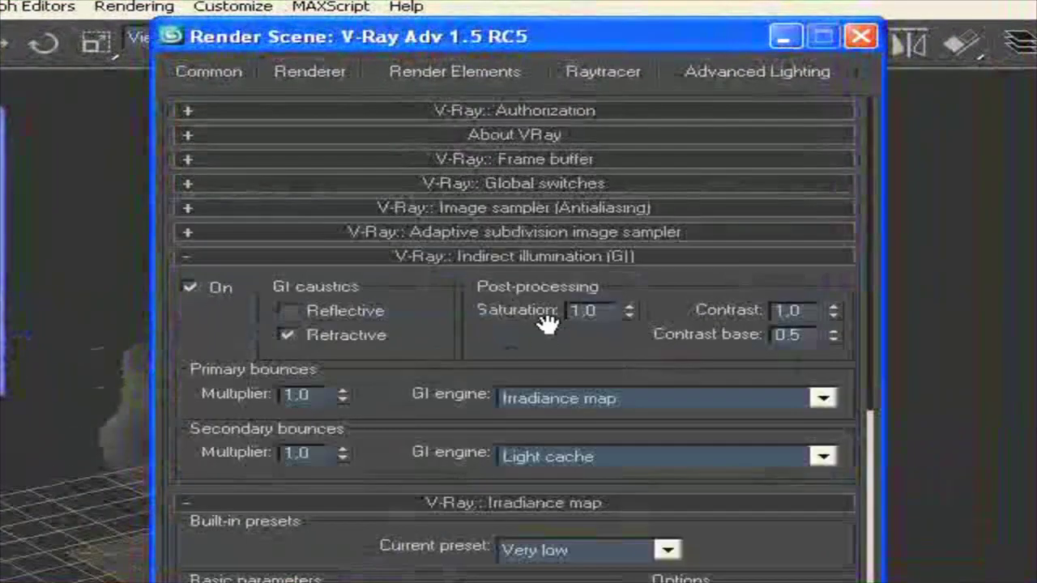
click(582, 253)
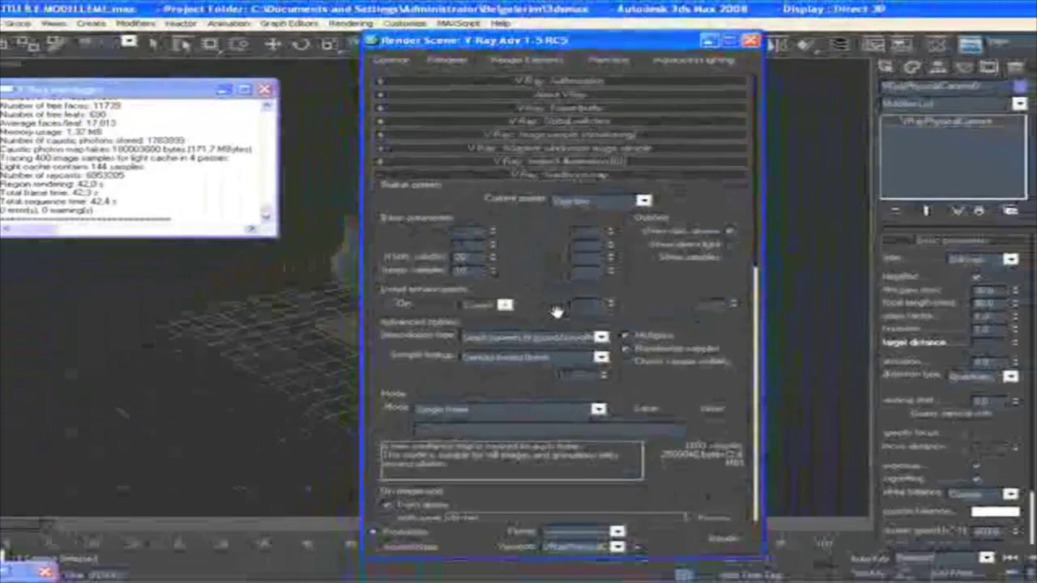
scroll(559, 381, down, 5)
scroll(566, 458, down, 2)
scroll(565, 457, down, 2)
scroll(567, 454, down, 2)
scroll(567, 453, down, 2)
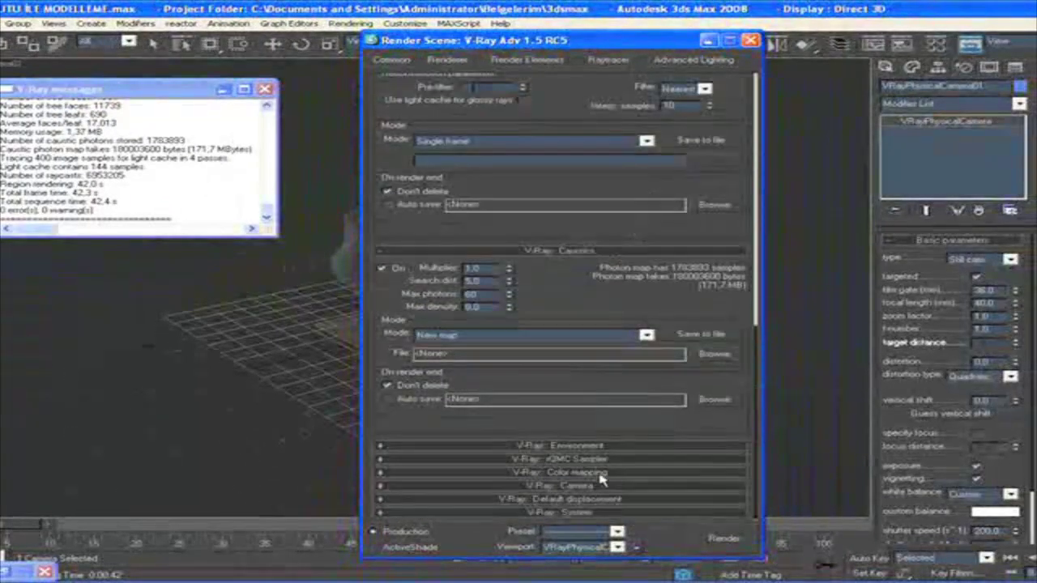
click(604, 447)
- Turn on the GI environment skylight override in white and render the scene
click(387, 436)
click(428, 438)
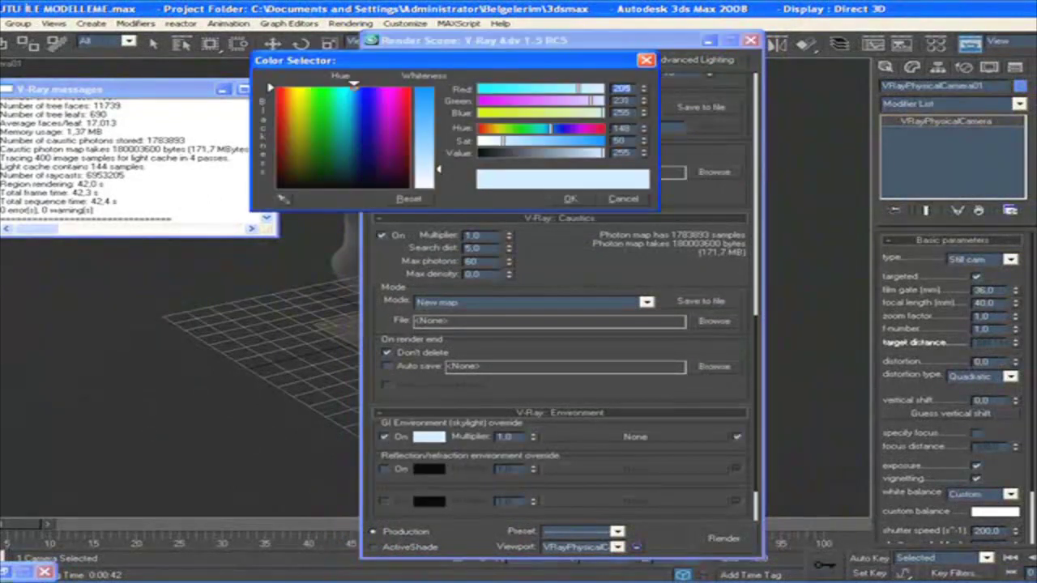
drag(440, 170, 440, 87)
click(570, 198)
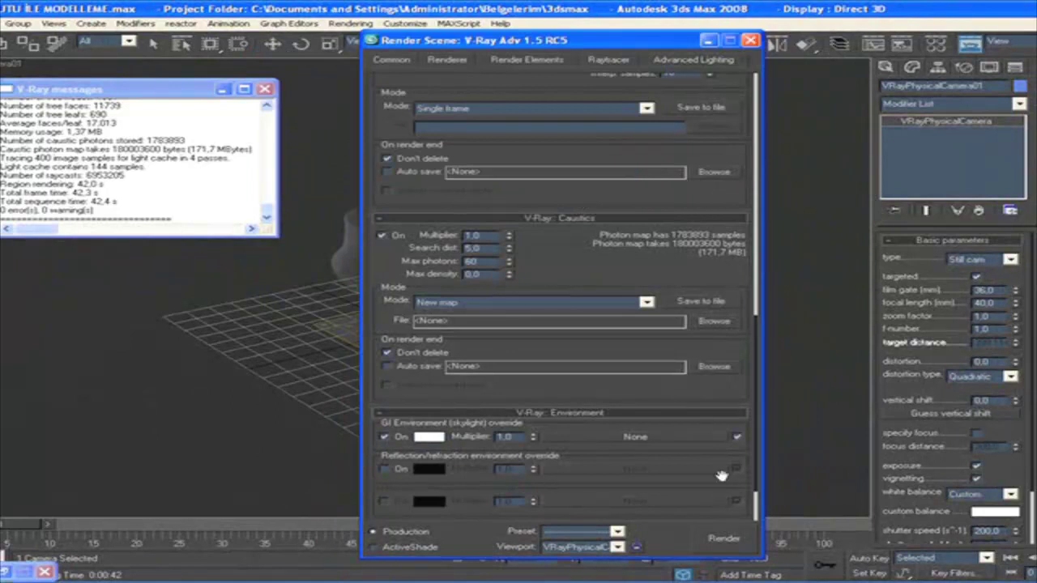
click(725, 539)
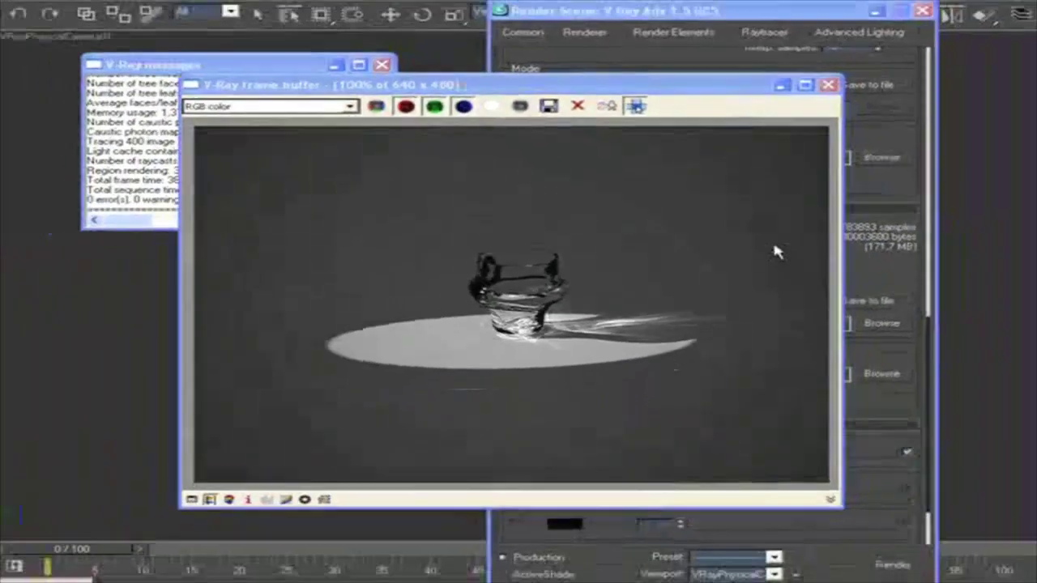
- Close the V-Ray frame buffer and messages log, and minimise the Render Scene dialog
click(824, 86)
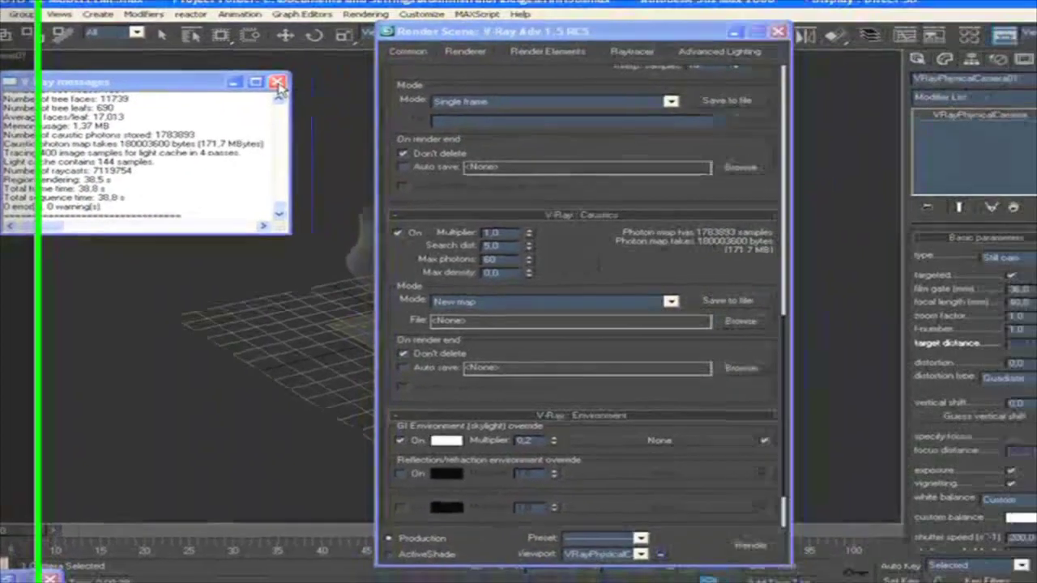
click(379, 68)
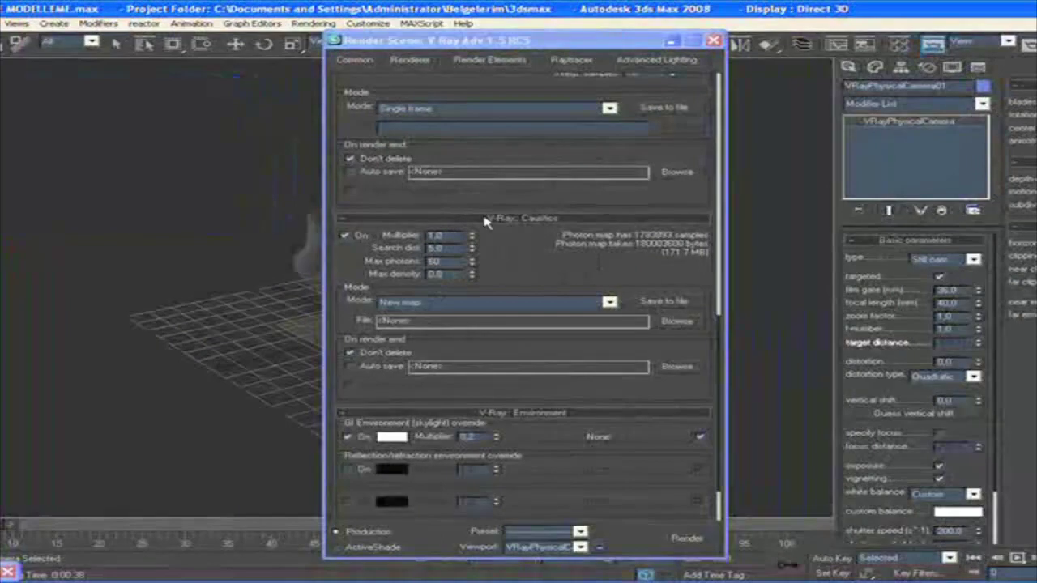
click(670, 40)
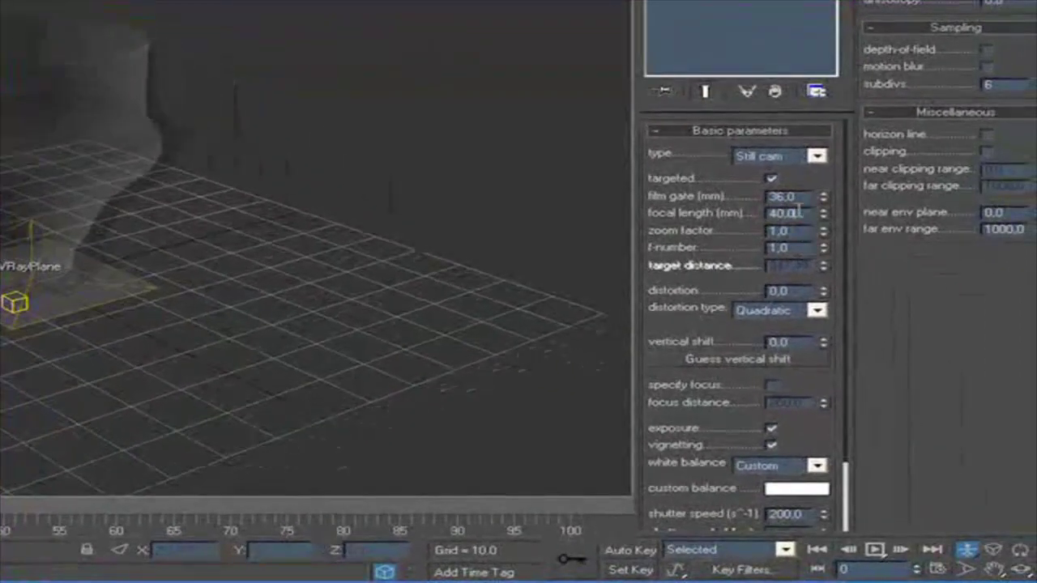
- Set the physical camera's focal length to 200 mm and reframe the camera view on the vase
double_click(786, 215)
text(200)
key(Return)
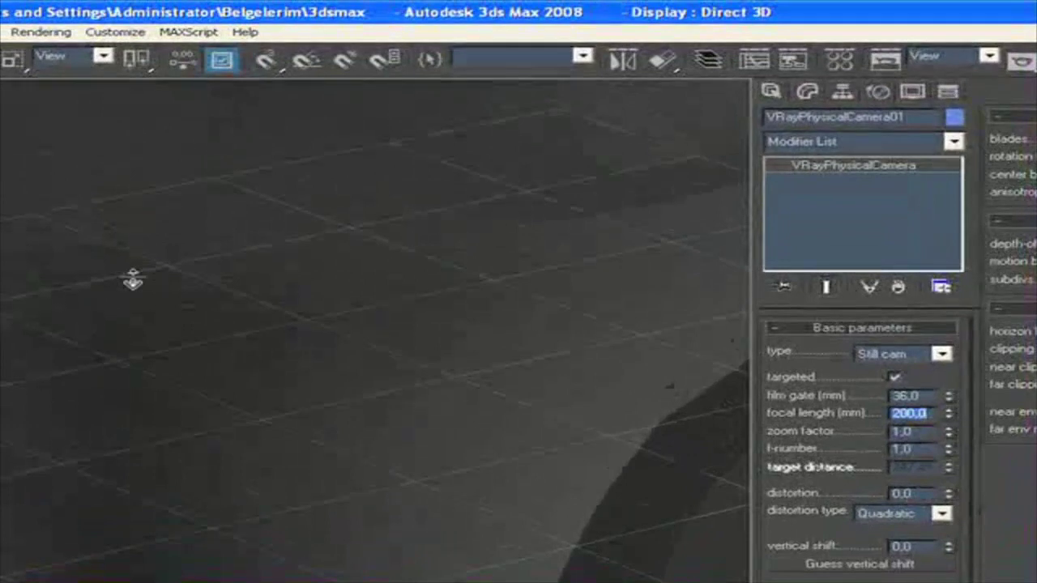
mouse_move(132, 279)
mouse_down()
mouse_move(141, 321)
mouse_move(122, 413)
mouse_up()
mouse_move(269, 344)
mouse_down()
mouse_move(178, 382)
mouse_move(39, 414)
mouse_up()
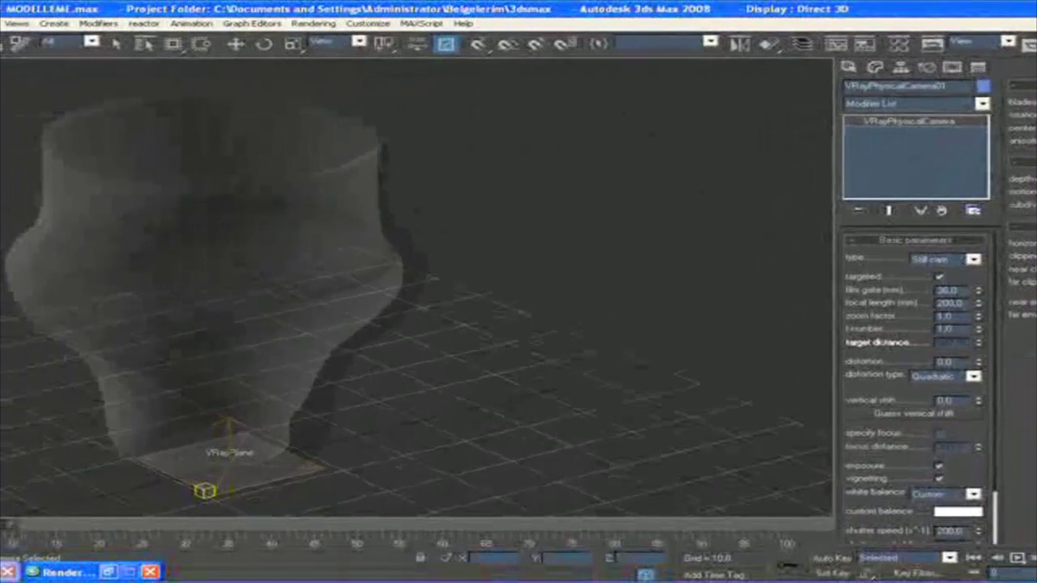
- Uncheck Refraction Exit color on the cam glass material and render the camera view
click(899, 43)
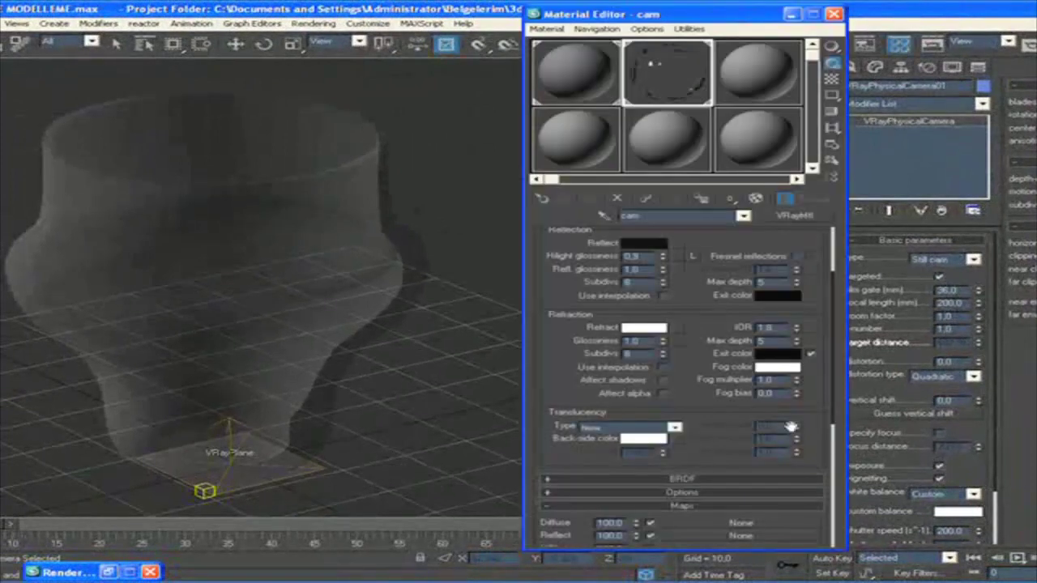
click(811, 354)
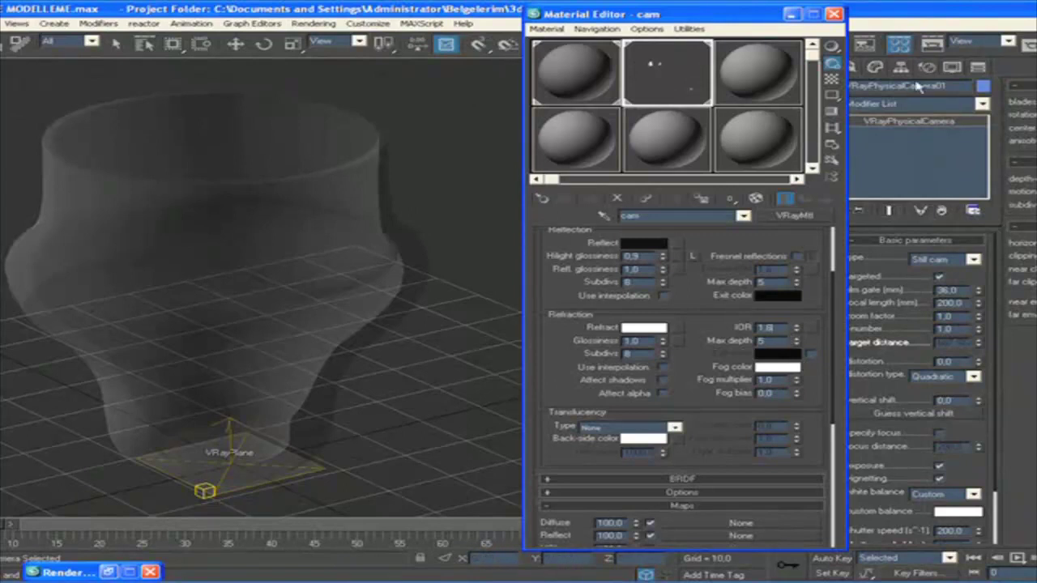
key(shift+q)
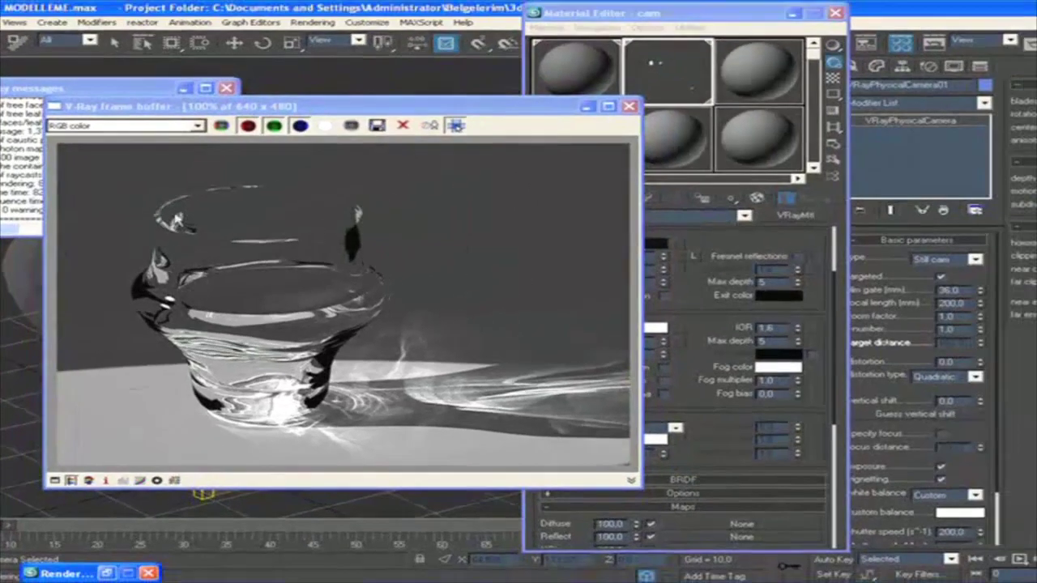
- Close the render output and messages log, switch to wireframe, and select the vase
click(629, 106)
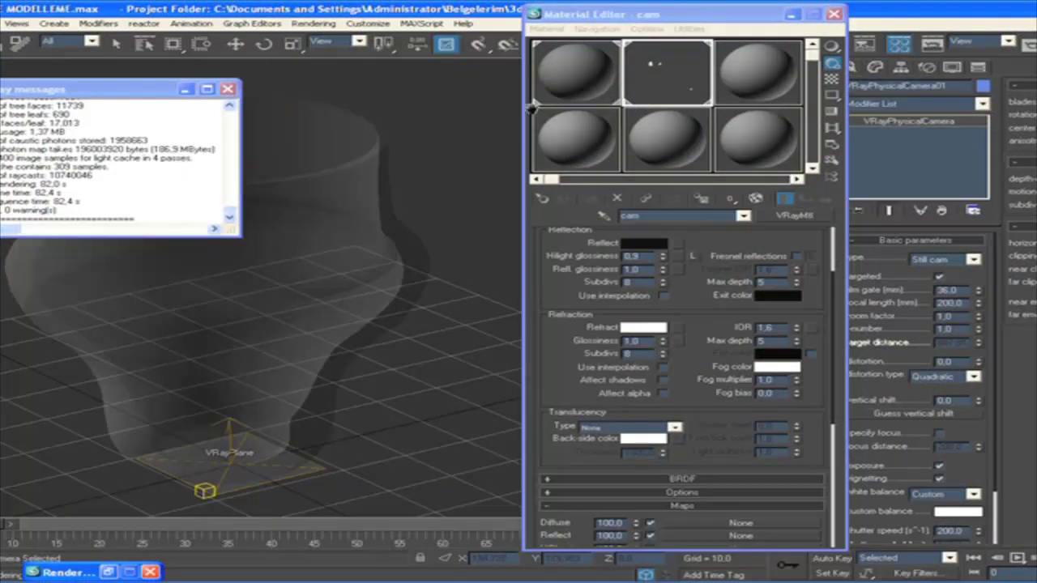
click(227, 89)
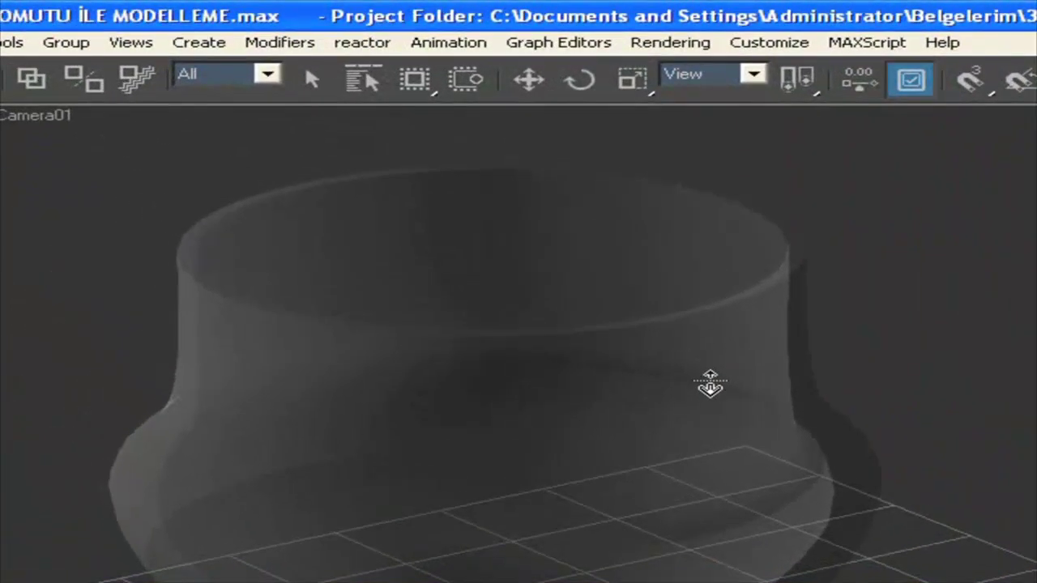
key(F3)
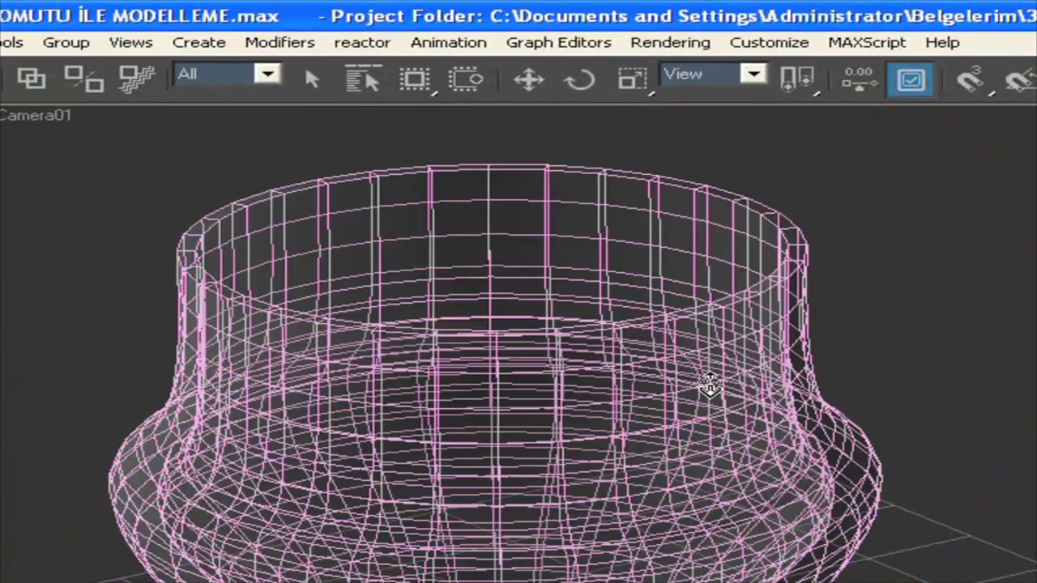
key(w)
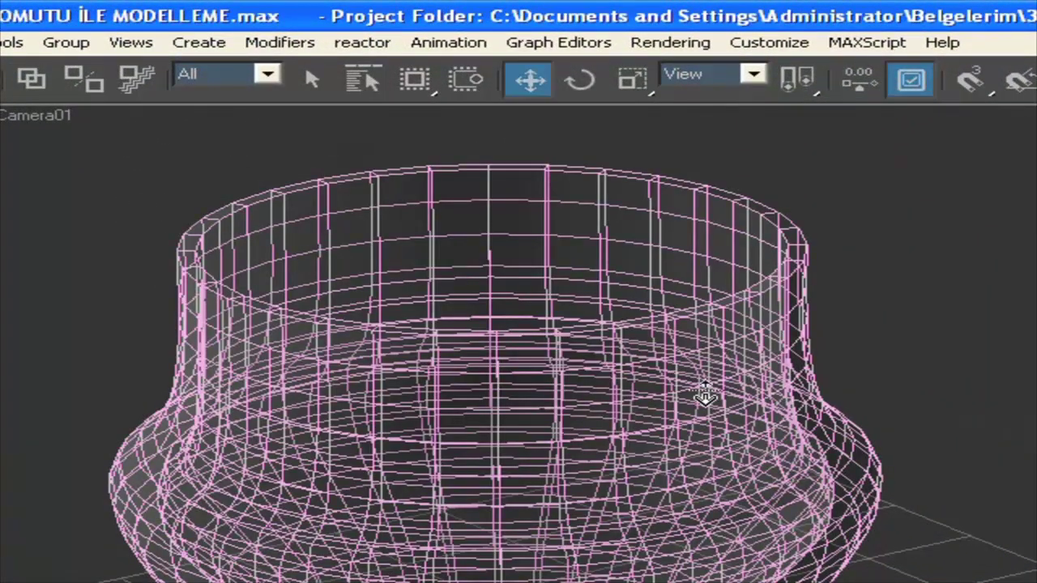
click(705, 397)
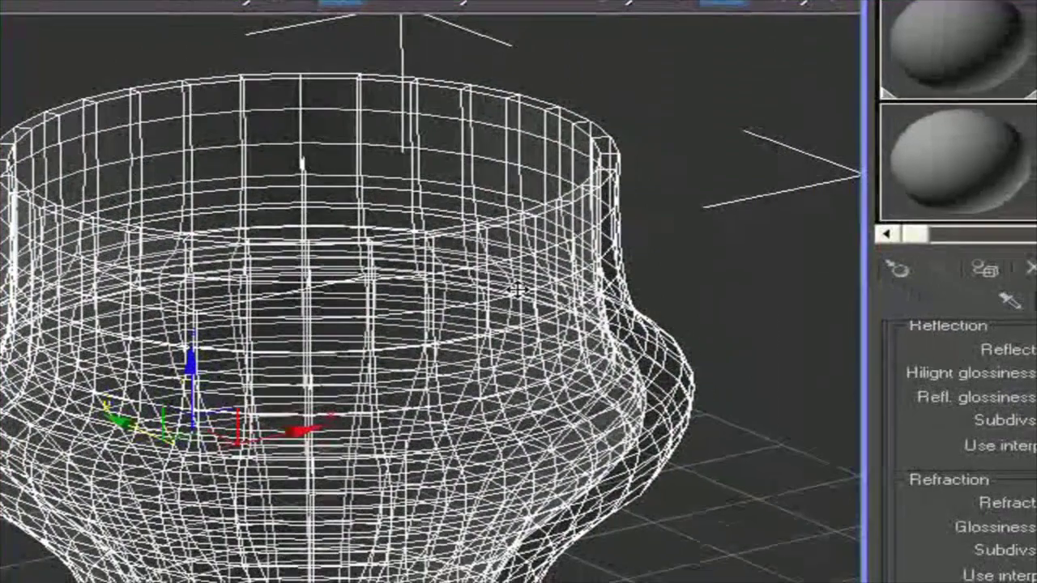
- Clone the vase as an independent copy, Line02, and move it beside the original
right_click(517, 290)
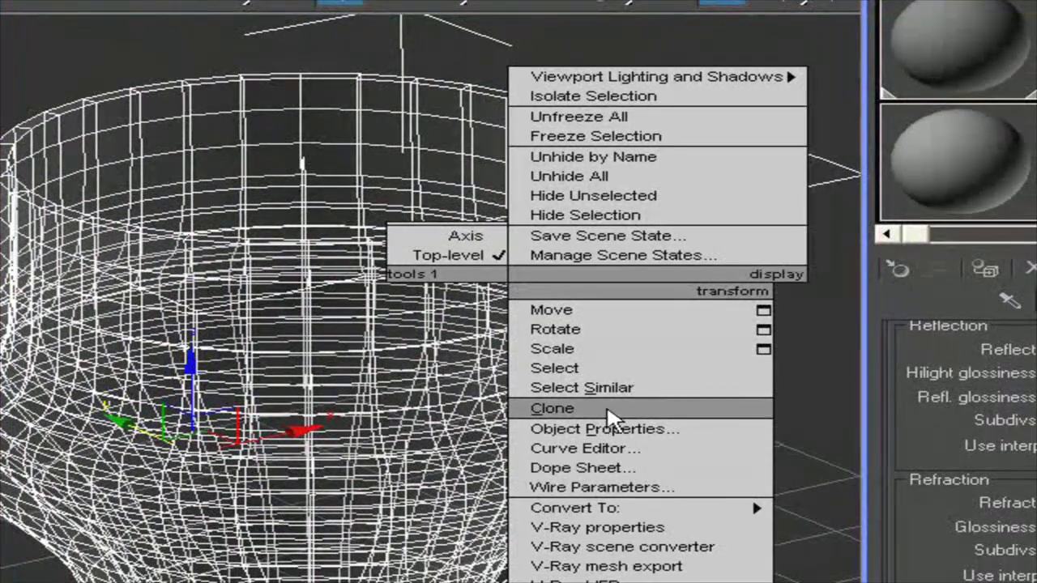
click(608, 409)
click(769, 388)
click(769, 541)
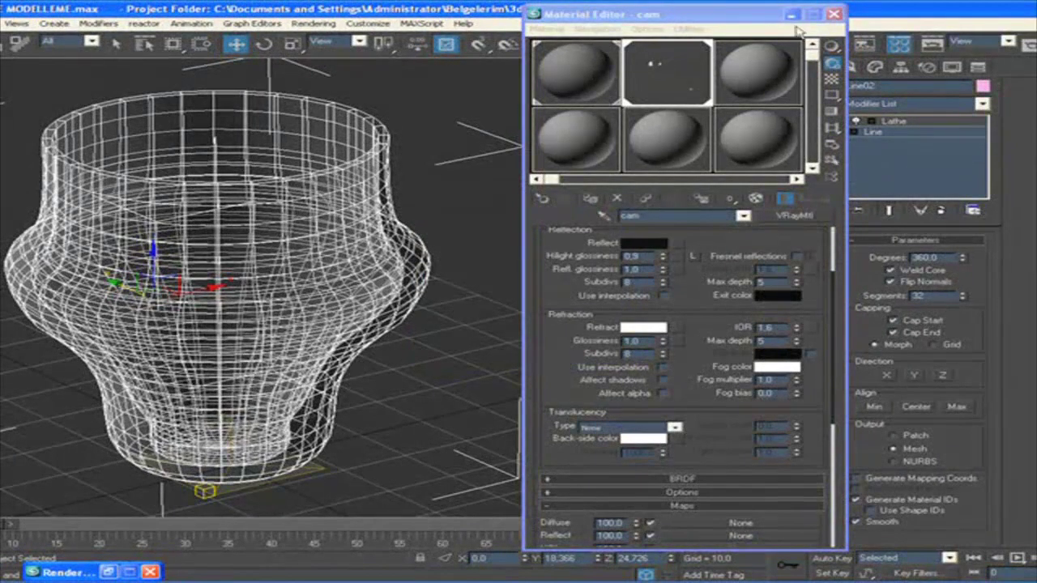
click(834, 14)
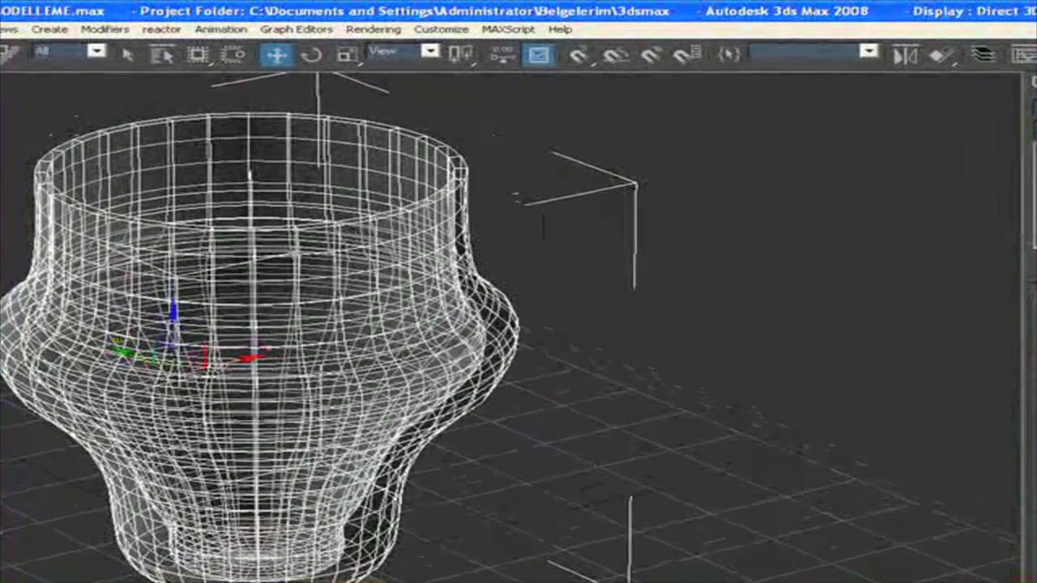
drag(243, 356, 405, 356)
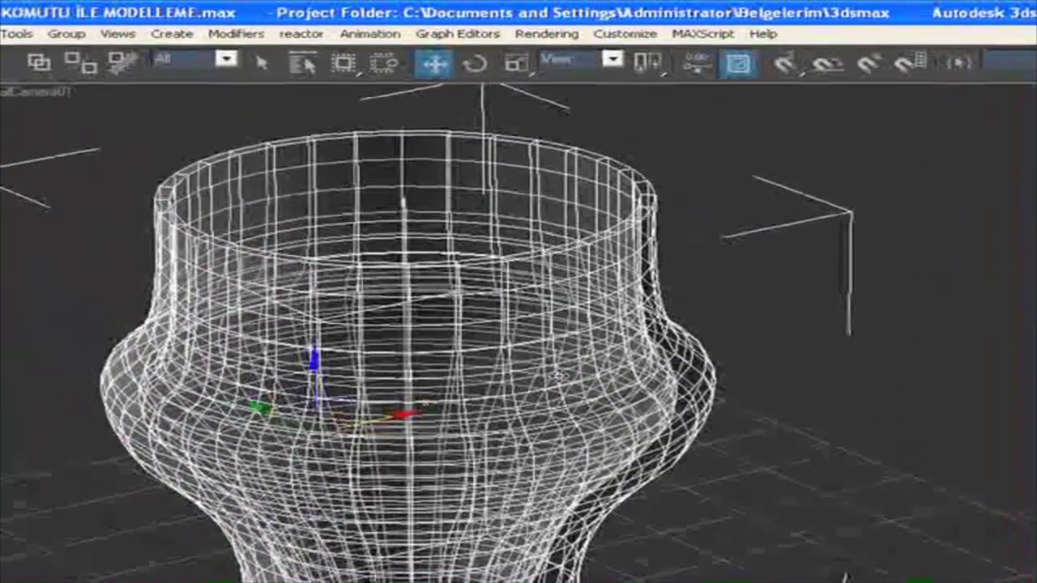
- Scale the copy uniformly to 90% with the Scale type-in Offset:World field
right_click(516, 63)
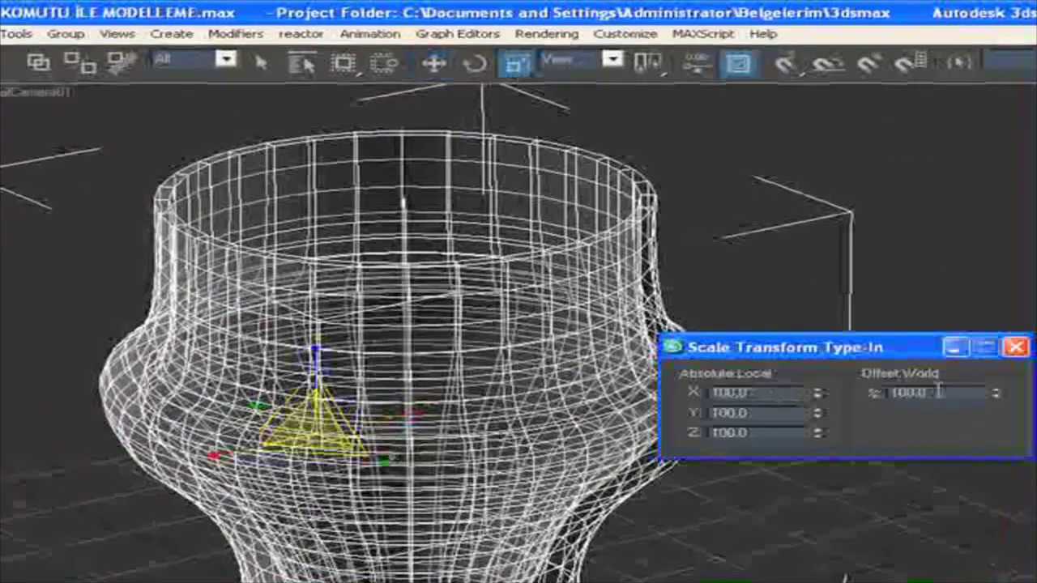
double_click(938, 392)
text(90)
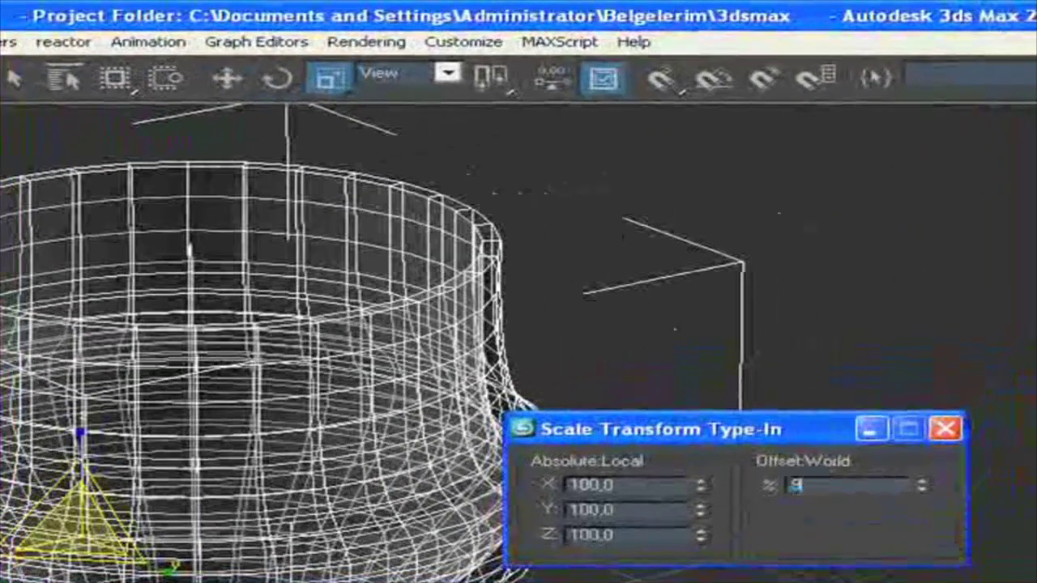
key(Return)
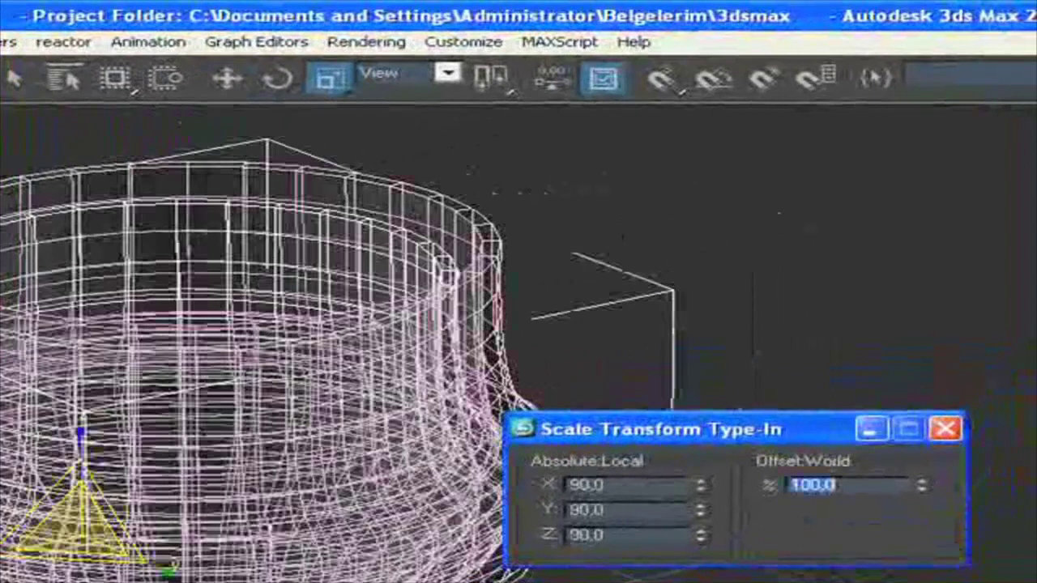
click(944, 429)
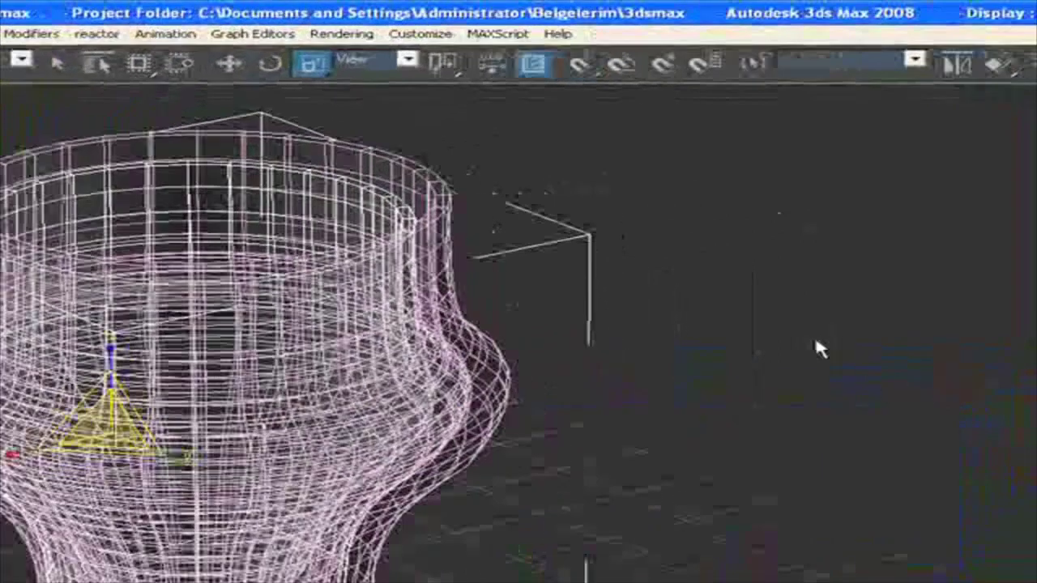
key(m)
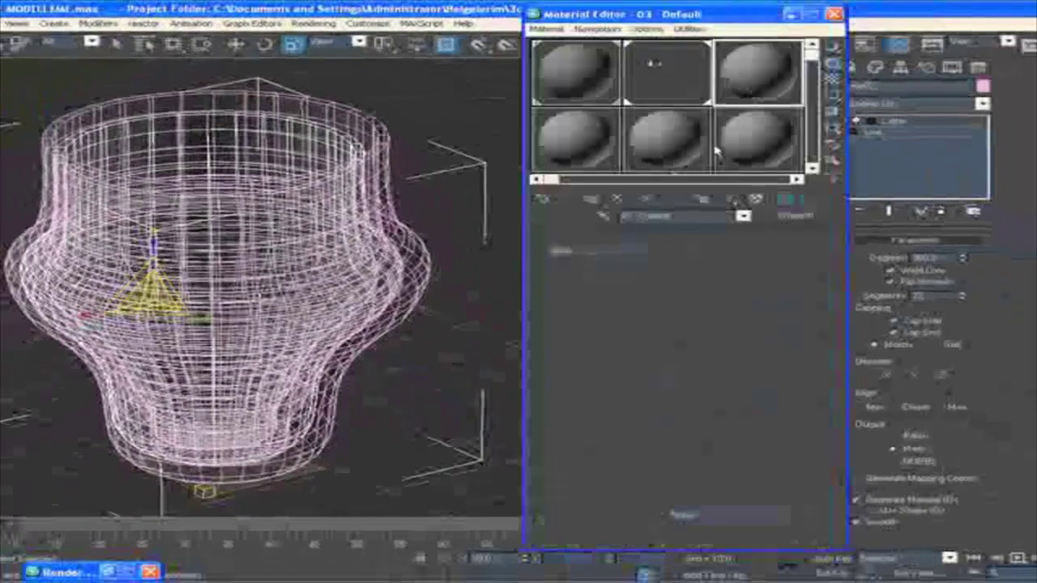
- Name the material su and change it from Standard to VRayMtl
text(su)
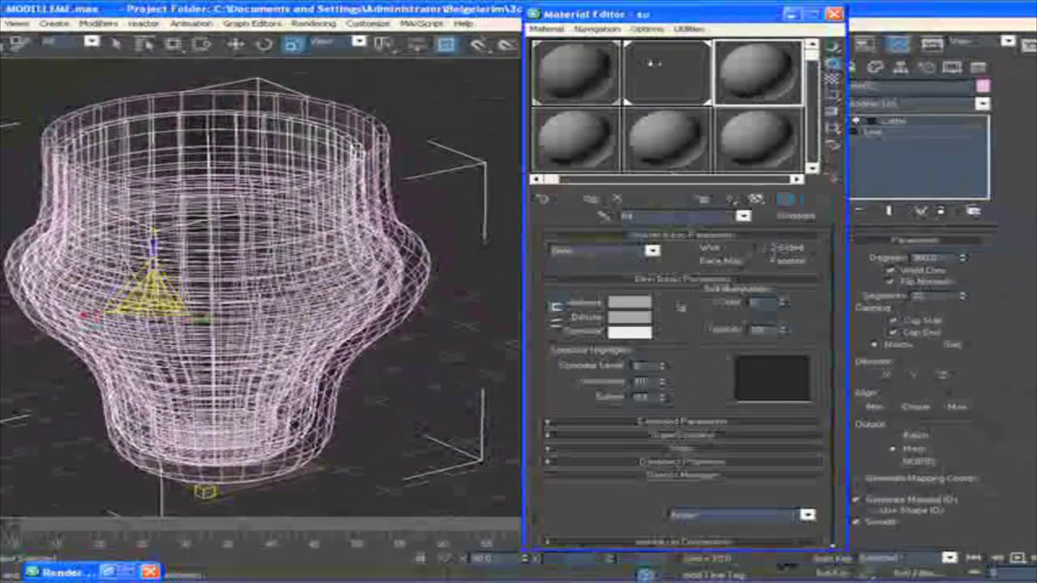
click(786, 217)
double_click(430, 322)
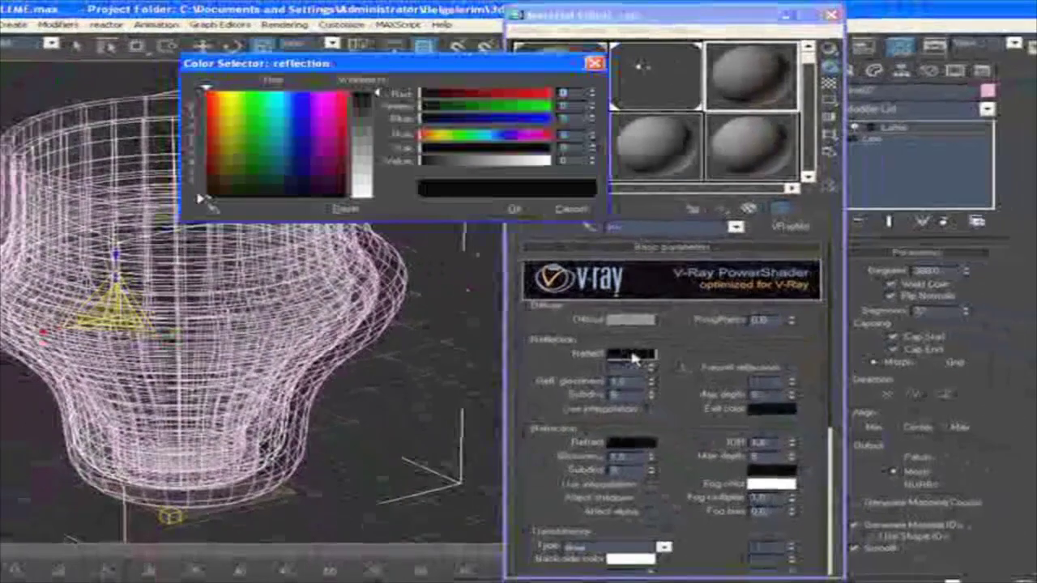
- Set the Reflect colour to dark grey 30/30/30
text(30)
key(Tab)
text(30)
key(Tab)
text(30)
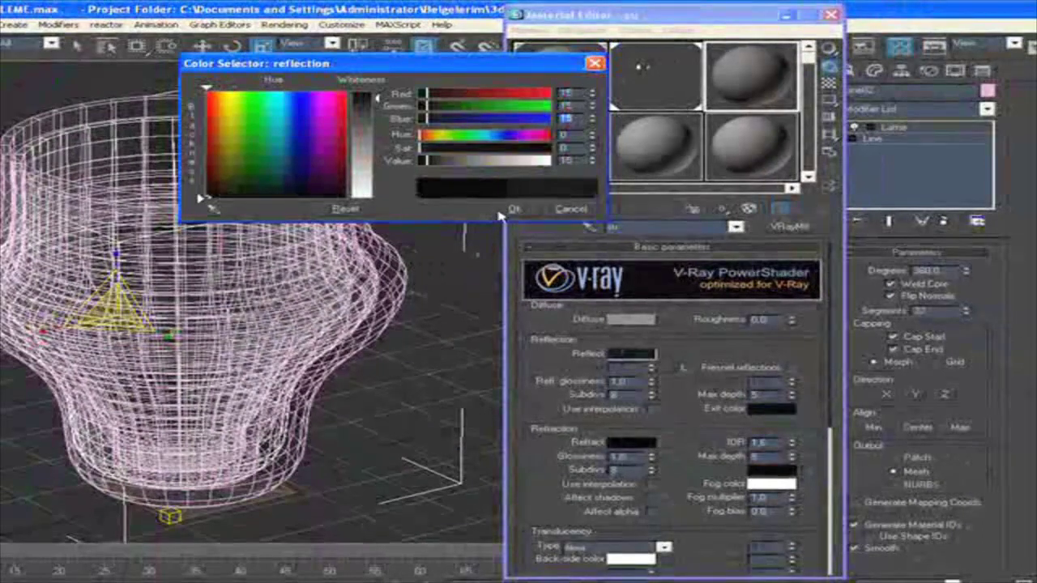
click(513, 209)
- Unlock Hilight glossiness and set it to 0.8
click(683, 367)
double_click(631, 367)
text(0.8)
key(Return)
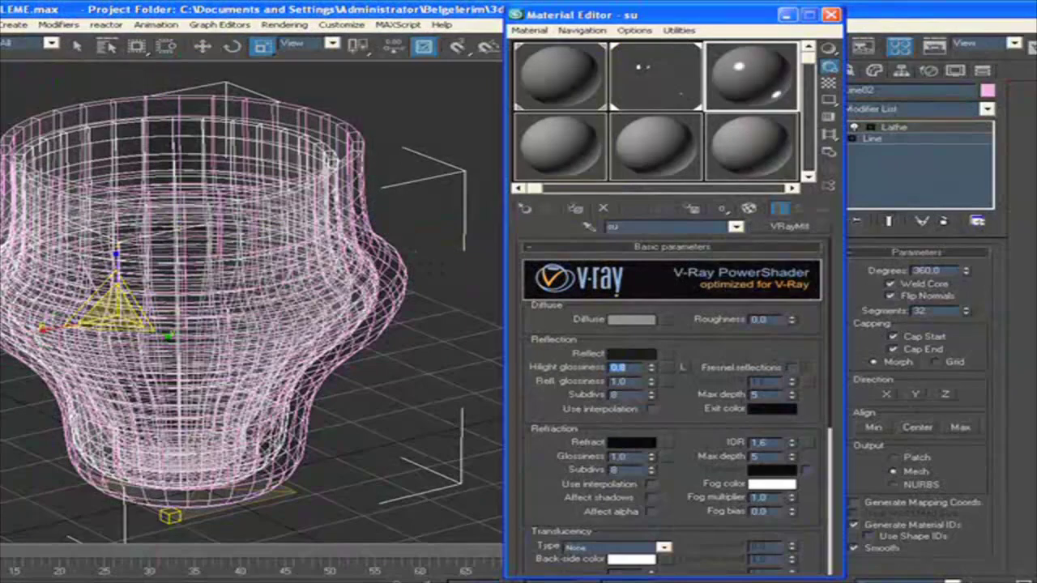
- Set the su material's Refract colour to white
click(632, 442)
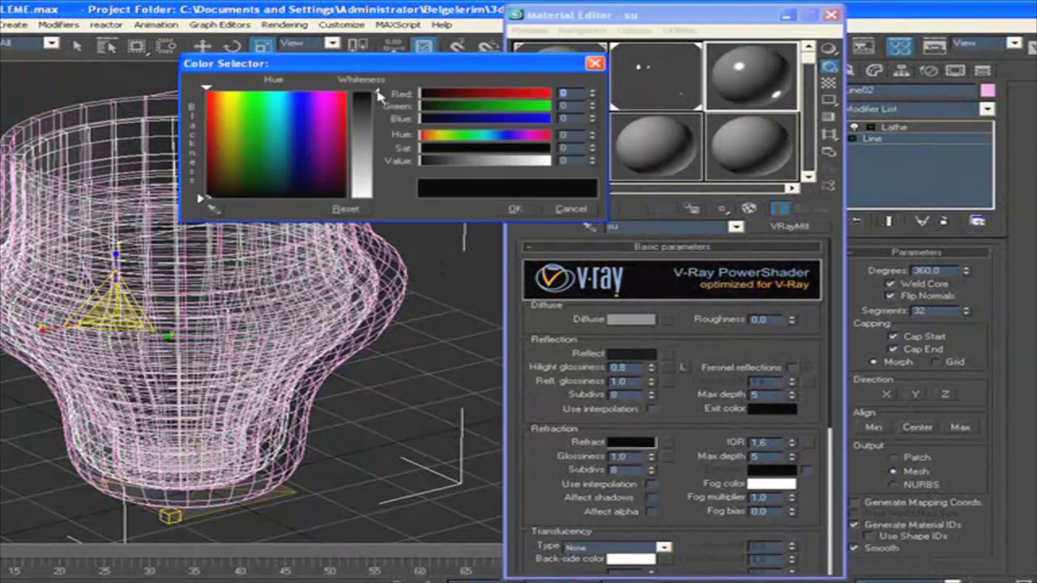
drag(375, 162, 381, 99)
click(515, 209)
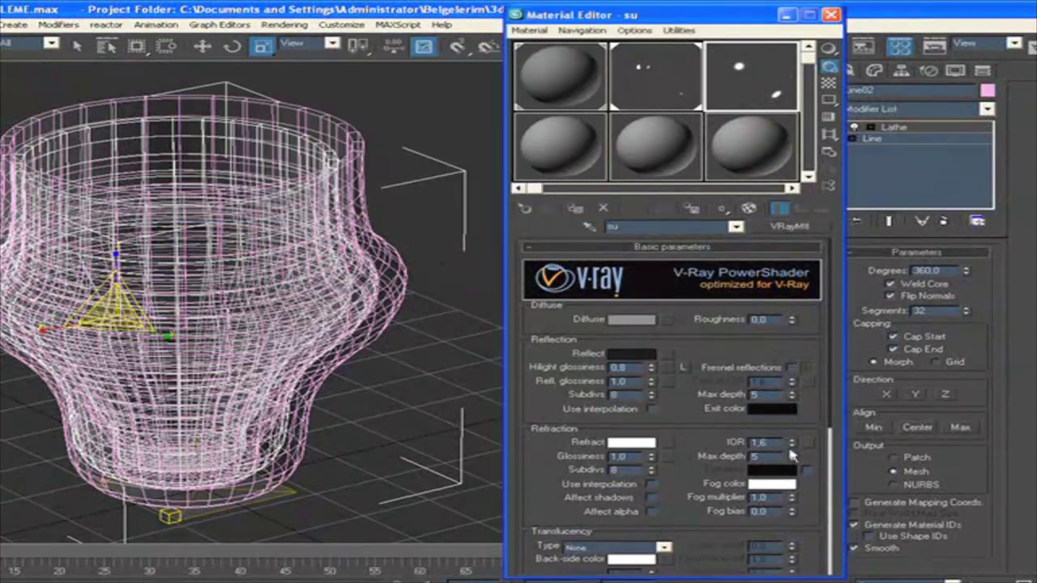
- Enable the refraction Exit color and set it to red
click(806, 470)
click(779, 472)
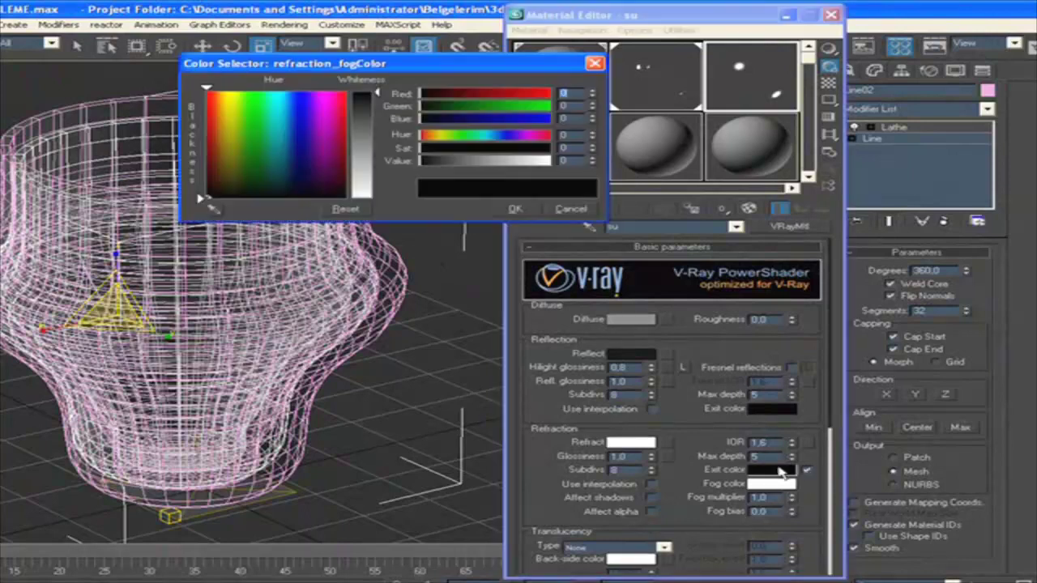
click(285, 168)
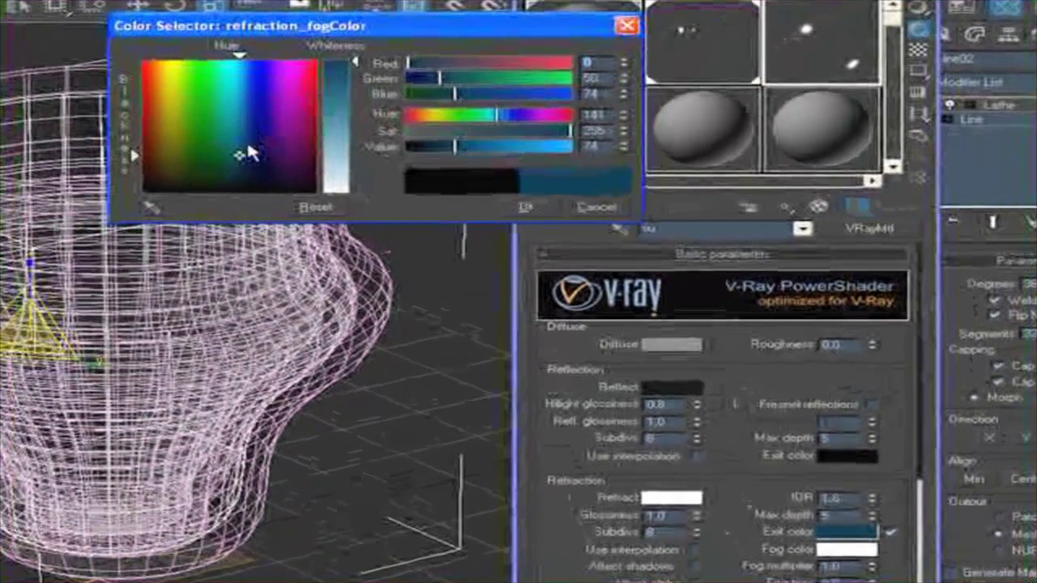
mouse_move(248, 154)
mouse_down()
mouse_move(238, 154)
mouse_move(250, 127)
mouse_move(230, 150)
mouse_up()
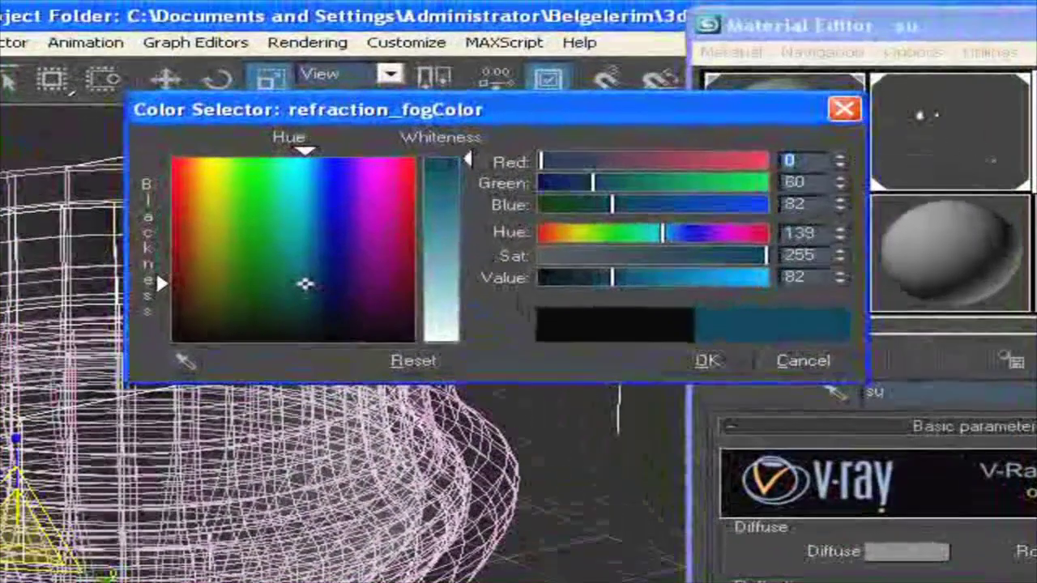
mouse_move(301, 282)
mouse_down()
mouse_move(336, 249)
mouse_move(280, 252)
mouse_move(171, 208)
mouse_up()
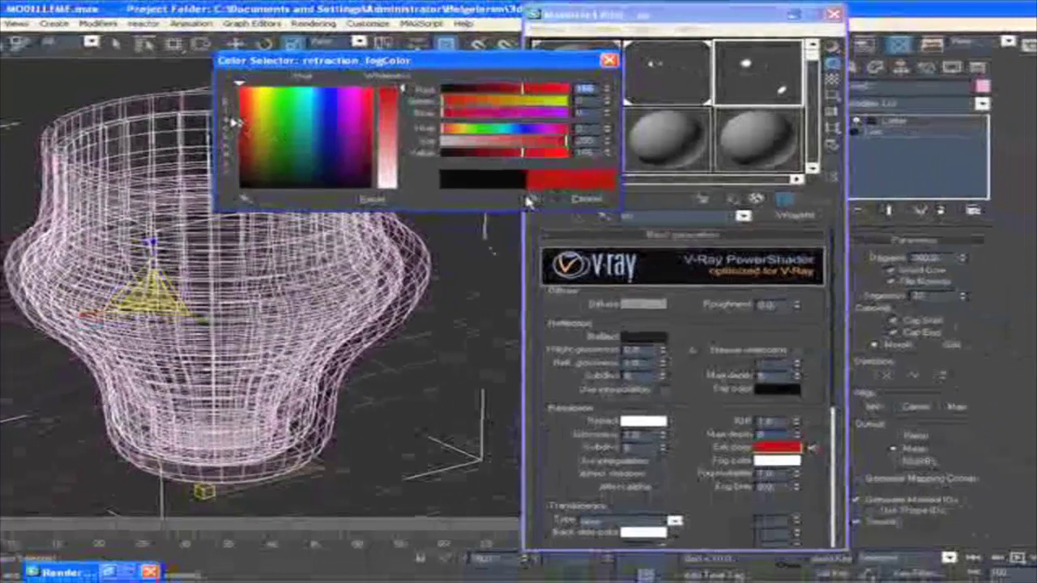
click(527, 200)
- Set the Fog color to red (255,0,0)
click(762, 461)
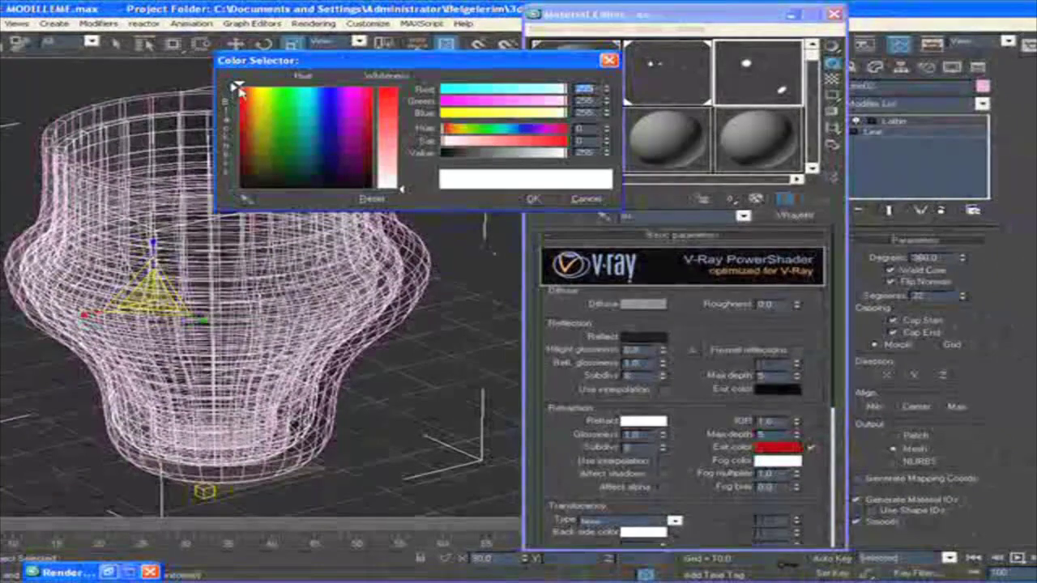
drag(401, 189, 401, 88)
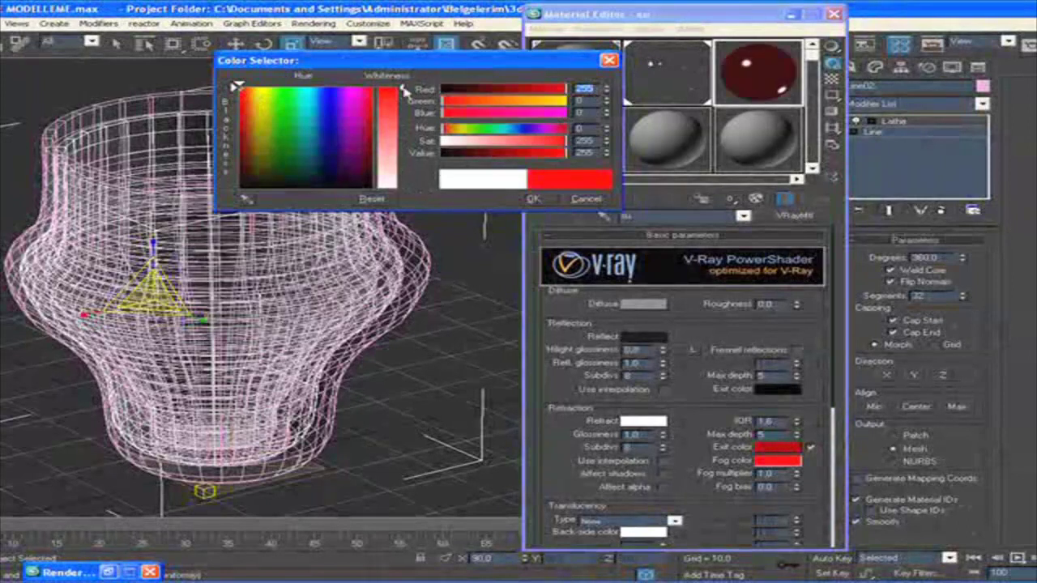
click(546, 199)
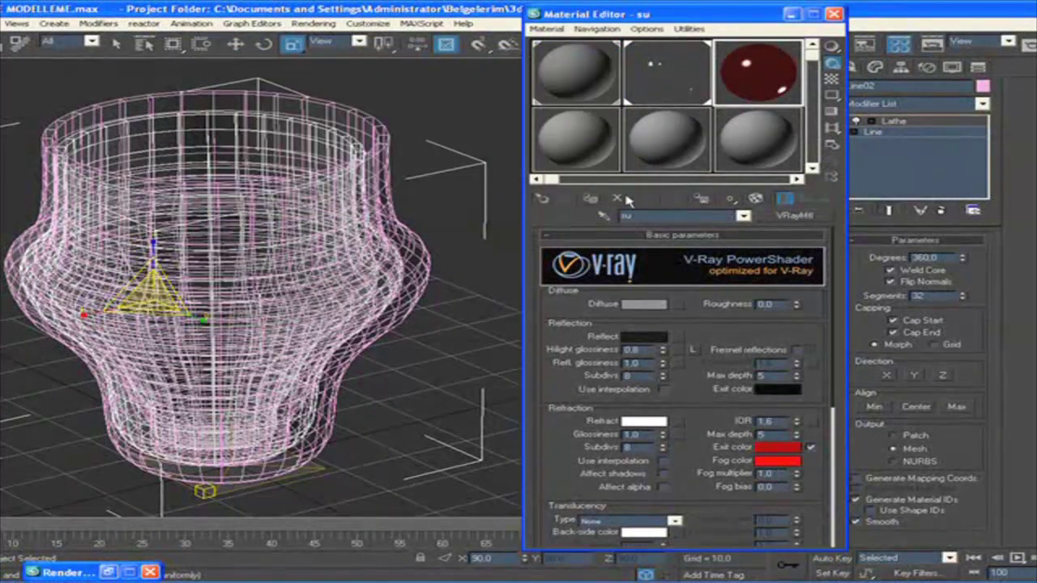
- Assign su to the vase, add a Noise map to its Bump slot at 30, and render
click(592, 198)
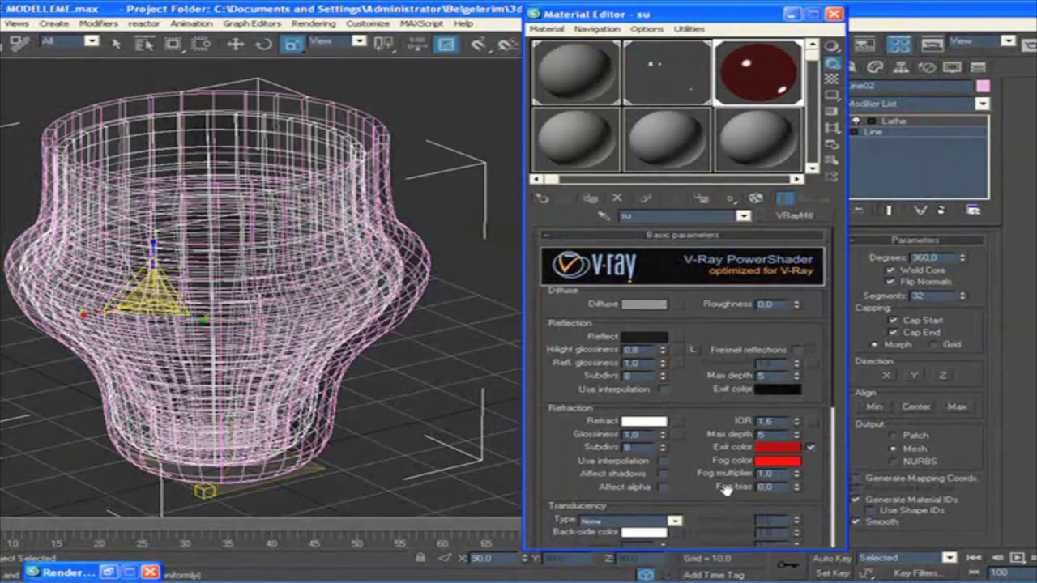
scroll(712, 489, down, 2)
scroll(704, 474, down, 4)
click(696, 434)
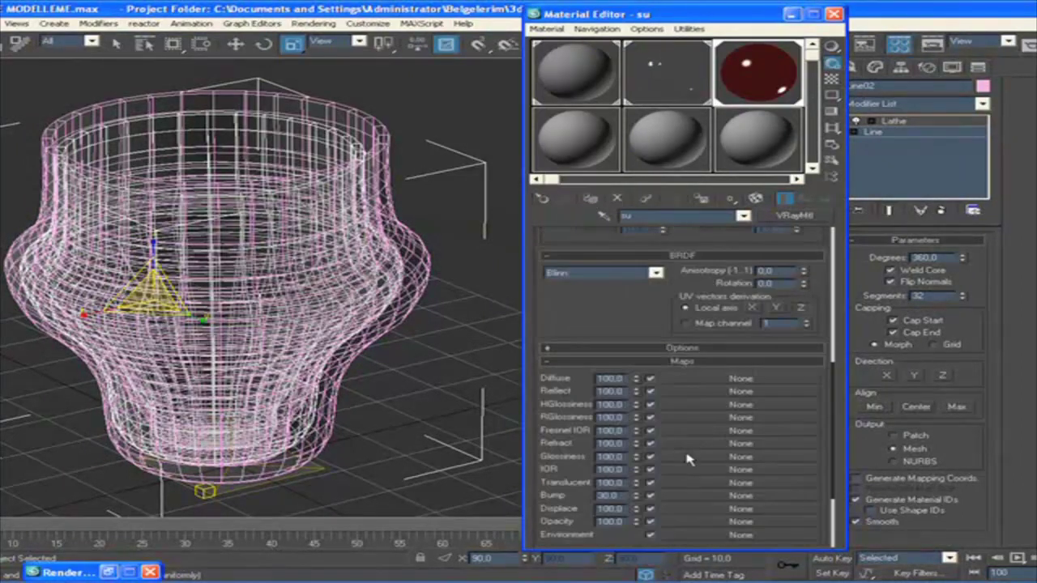
click(685, 498)
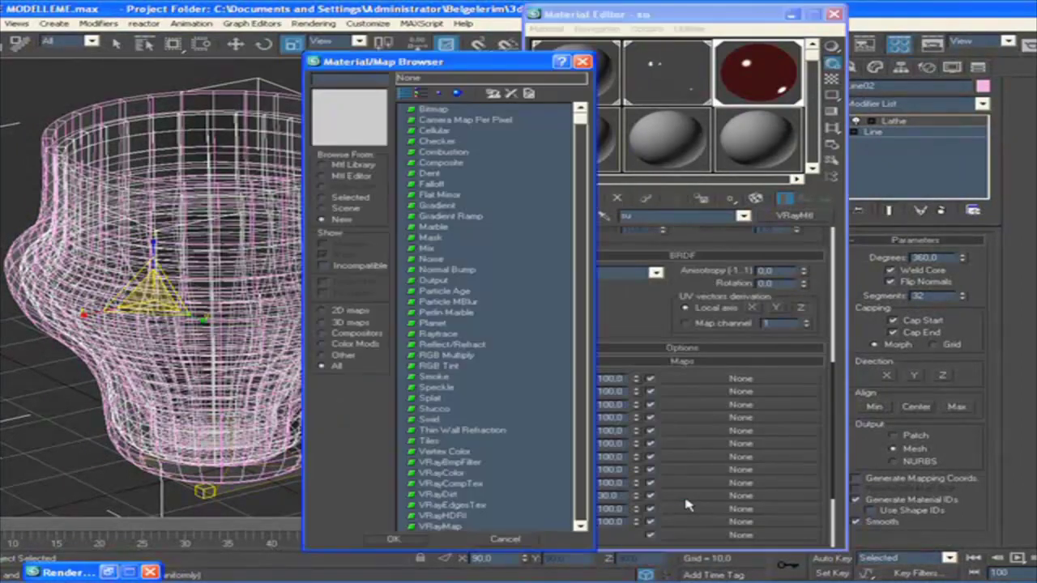
double_click(431, 258)
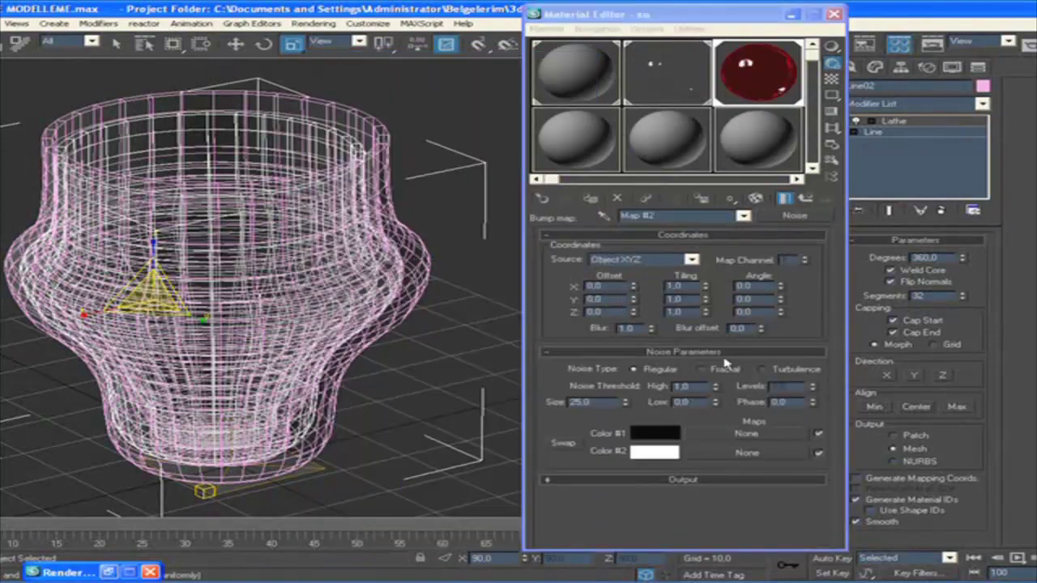
click(805, 199)
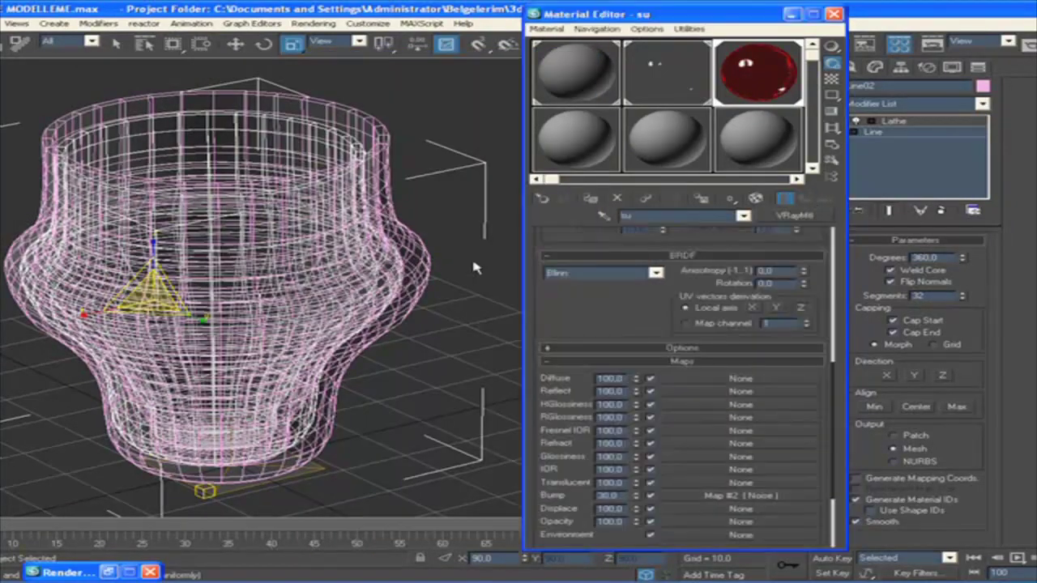
click(987, 52)
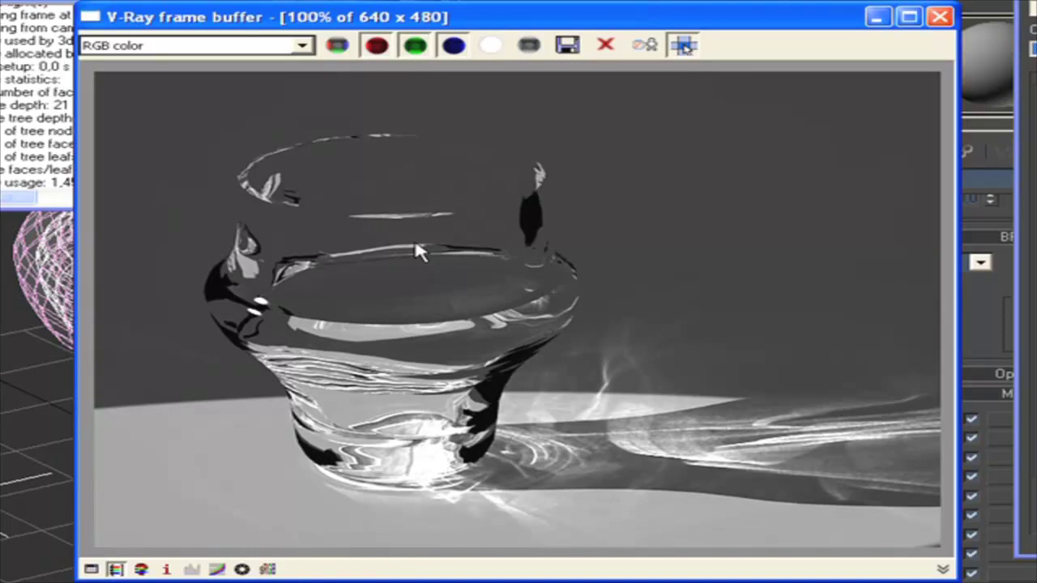
- Re-render the scene to see the vase as red glass on the pale floor
key(shift+q)
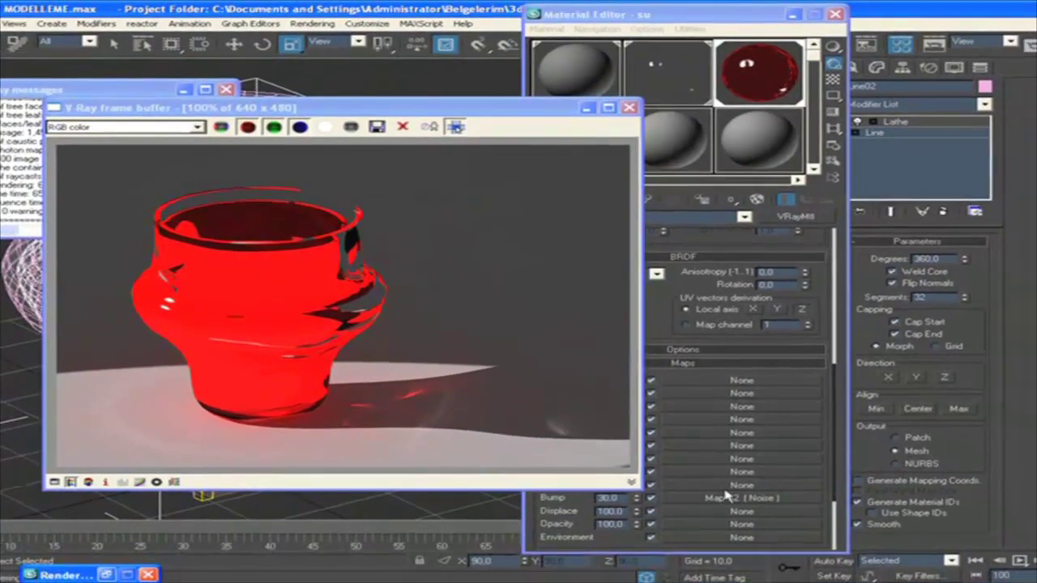
- Set the bump Noise map tiling to 5 on X, Y and Z
click(745, 531)
double_click(679, 286)
text(5)
key(Tab)
text(5)
key(Tab)
text(5)
key(Return)
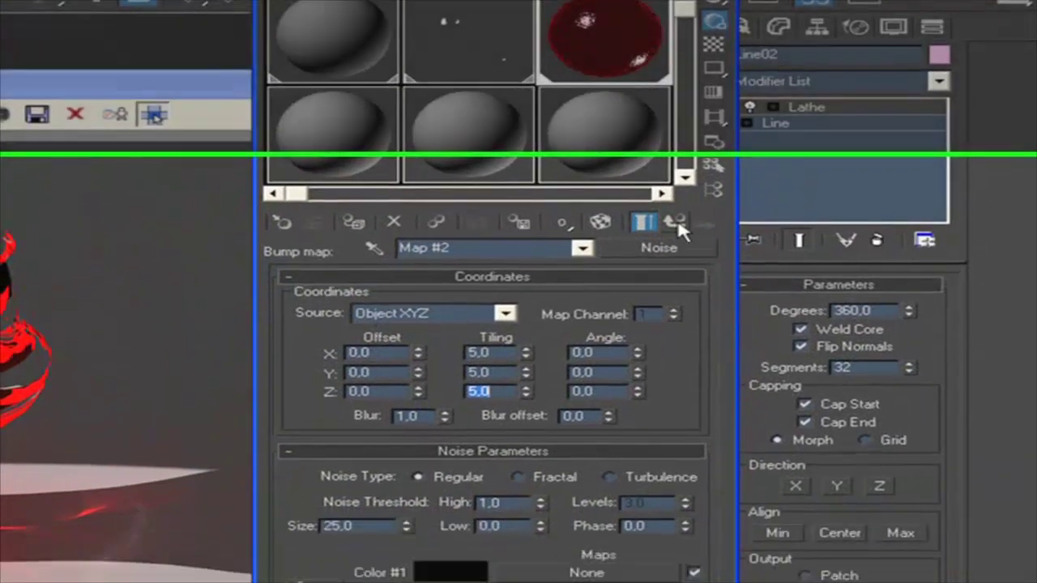
- Back in the su material, set refraction fog multiplier 0.2 and fog bias 2.0
click(673, 296)
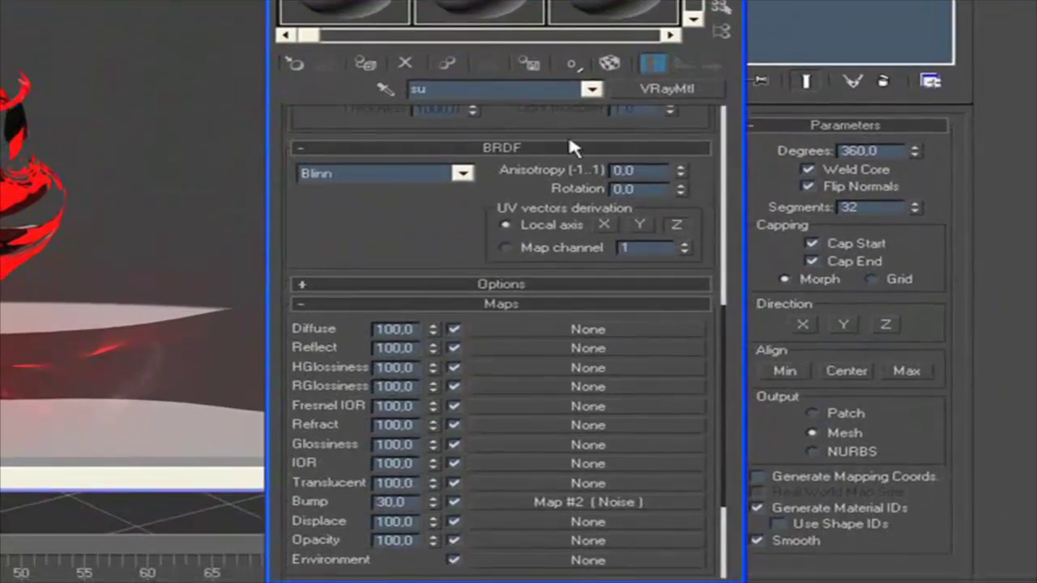
click(566, 147)
scroll(565, 528, up, 1)
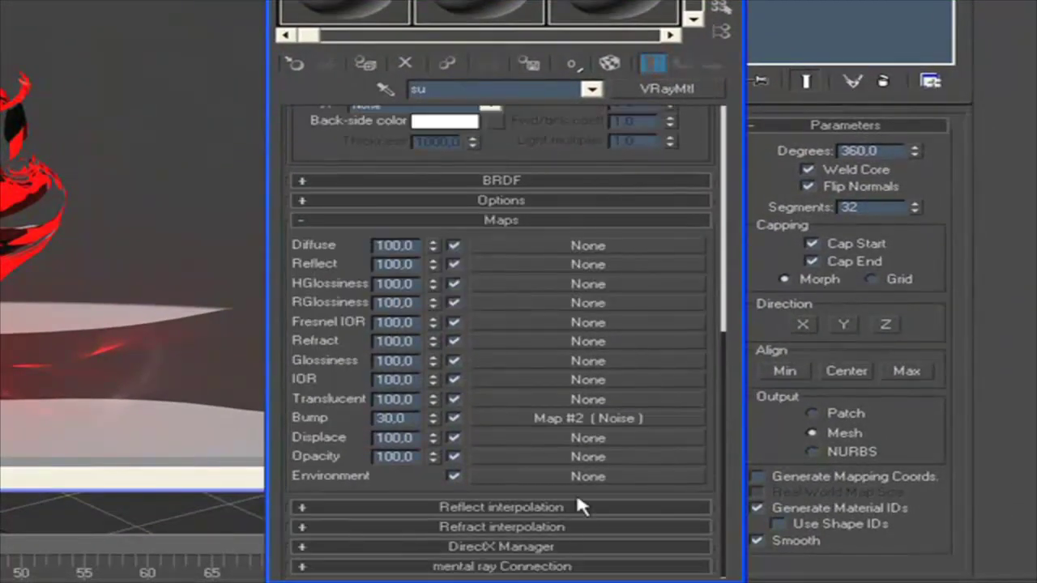
drag(556, 151, 556, 377)
double_click(637, 263)
text(0,2)
key(Return)
double_click(628, 283)
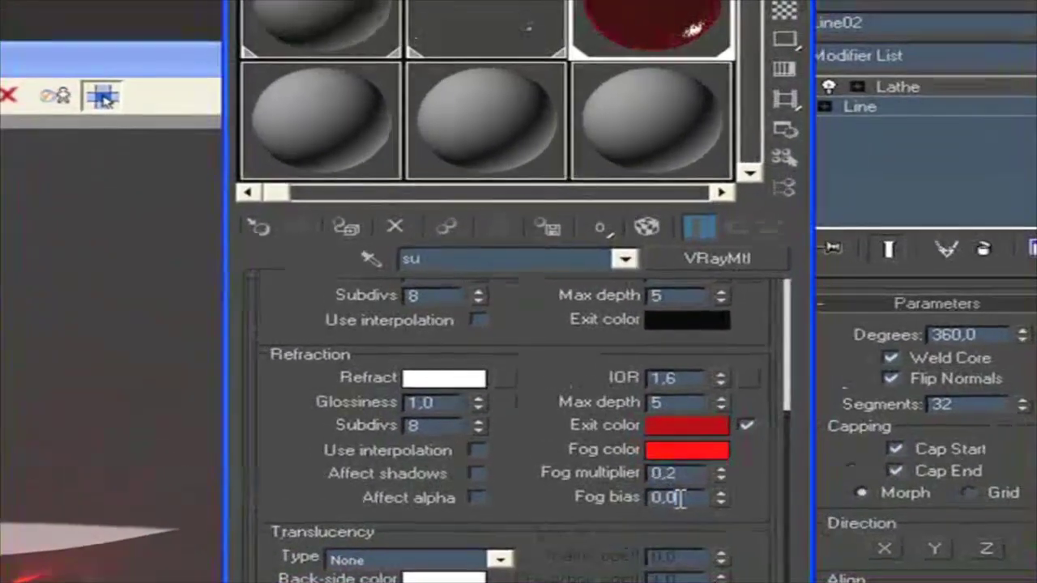
text(2)
key(Return)
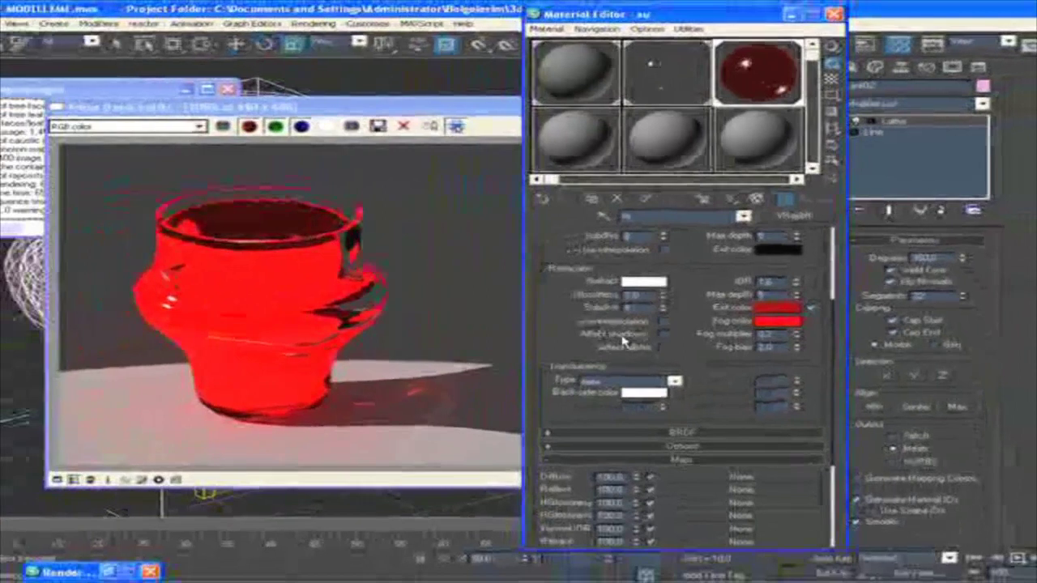
- Render the vase again, restart it, and drag the V-Ray render region onto the vase body
click(1029, 47)
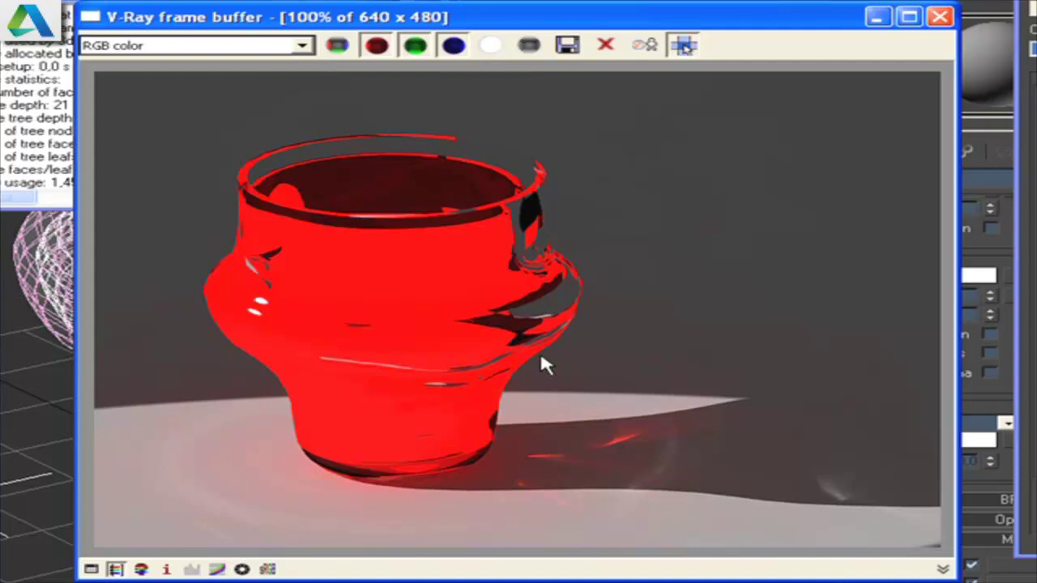
key(shift+q)
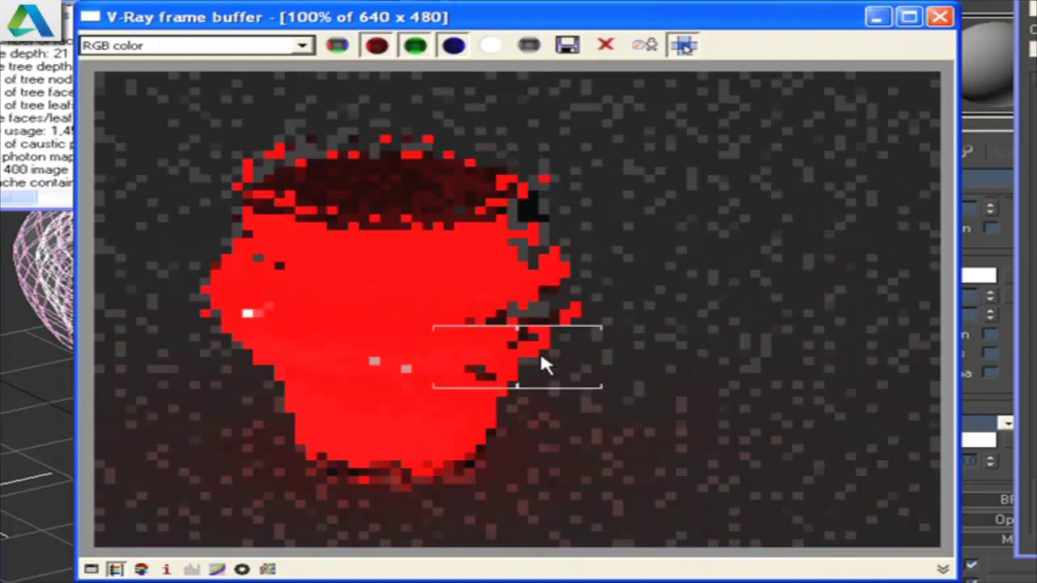
mouse_move(466, 373)
mouse_down()
mouse_move(380, 371)
mouse_move(268, 344)
mouse_up()
mouse_move(231, 275)
mouse_down()
mouse_move(243, 250)
mouse_move(268, 258)
mouse_up()
drag(357, 248, 433, 258)
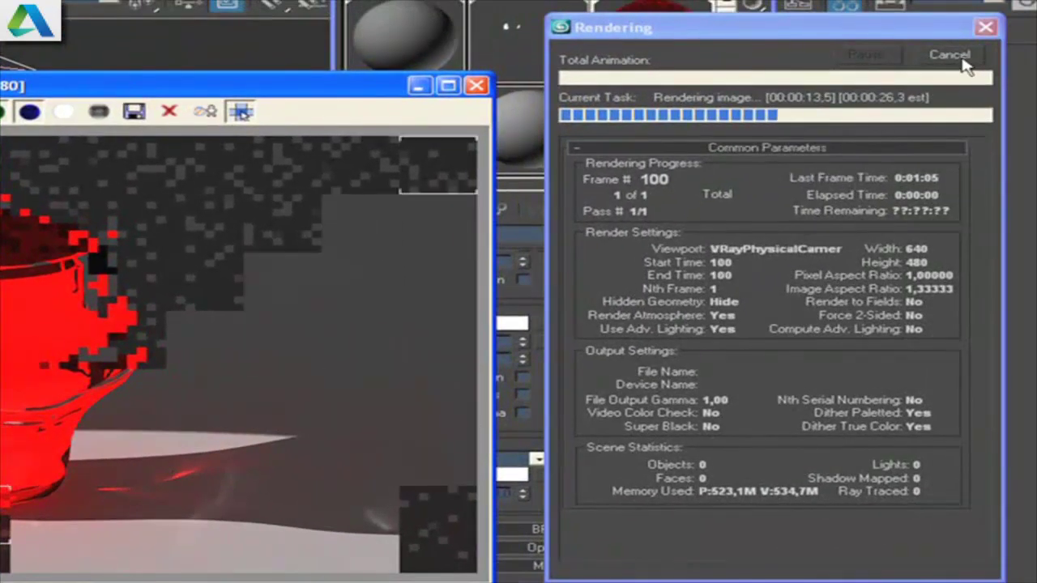
- Stop the render and set su's fog multiplier to 2,0 and fog bias to 0,1
click(950, 54)
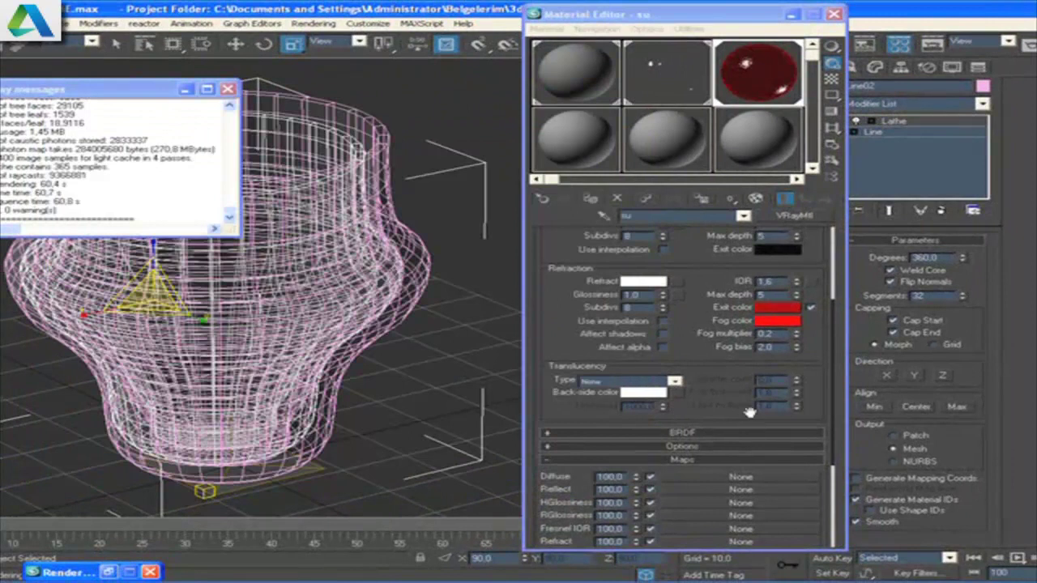
click(781, 334)
double_click(781, 334)
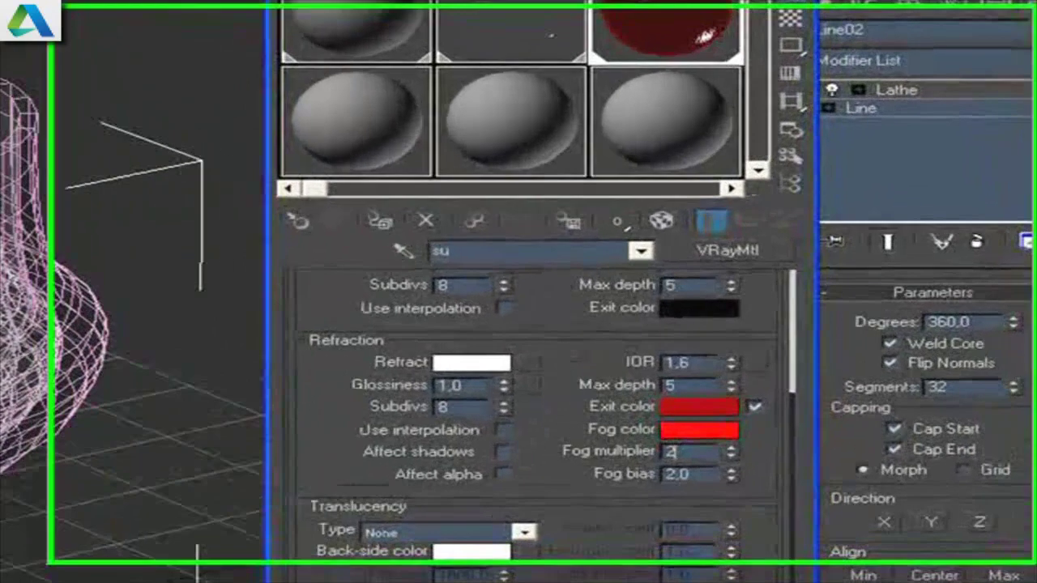
text(2,0)
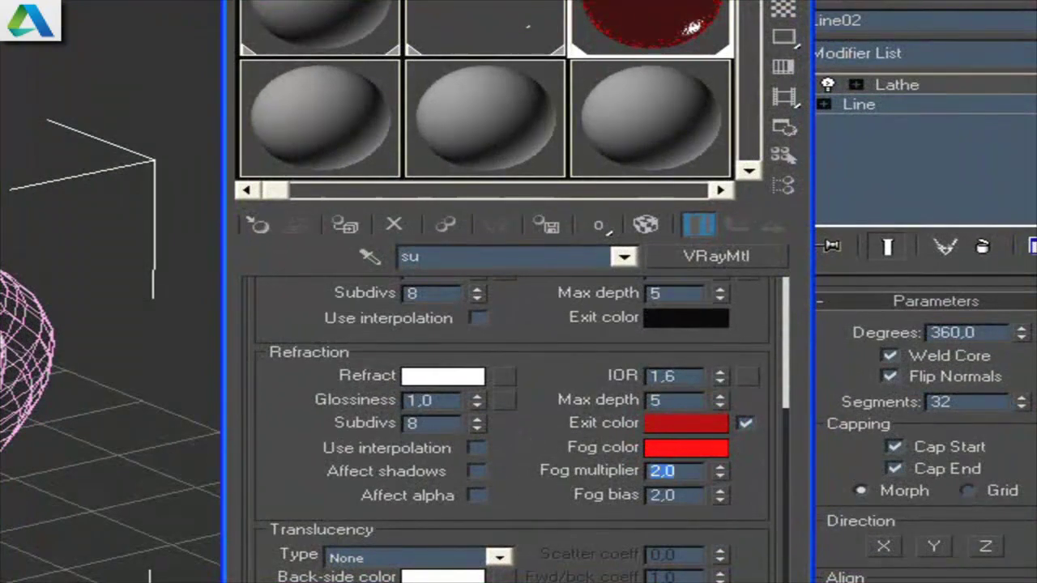
key(Tab)
text(0,1)
key(Return)
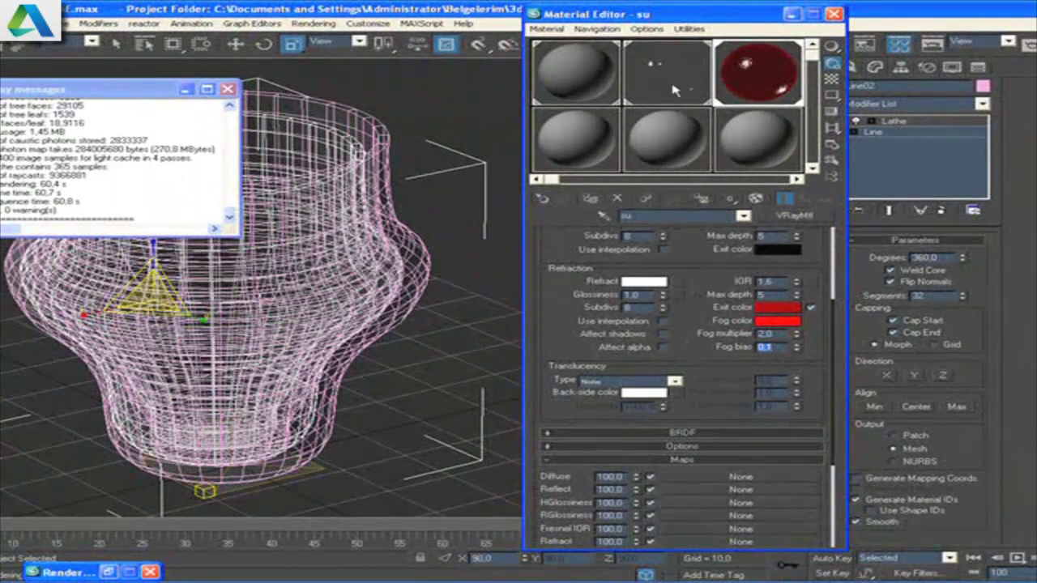
- Disable the cam glass material's noise bump and re-render the scene
click(669, 71)
scroll(713, 460, down, 5)
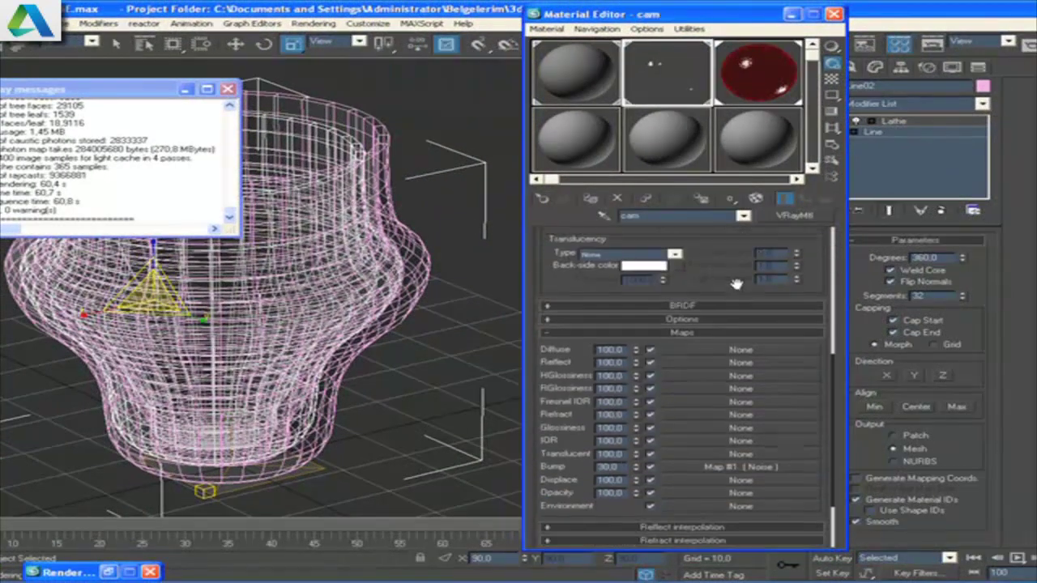
click(650, 467)
click(433, 379)
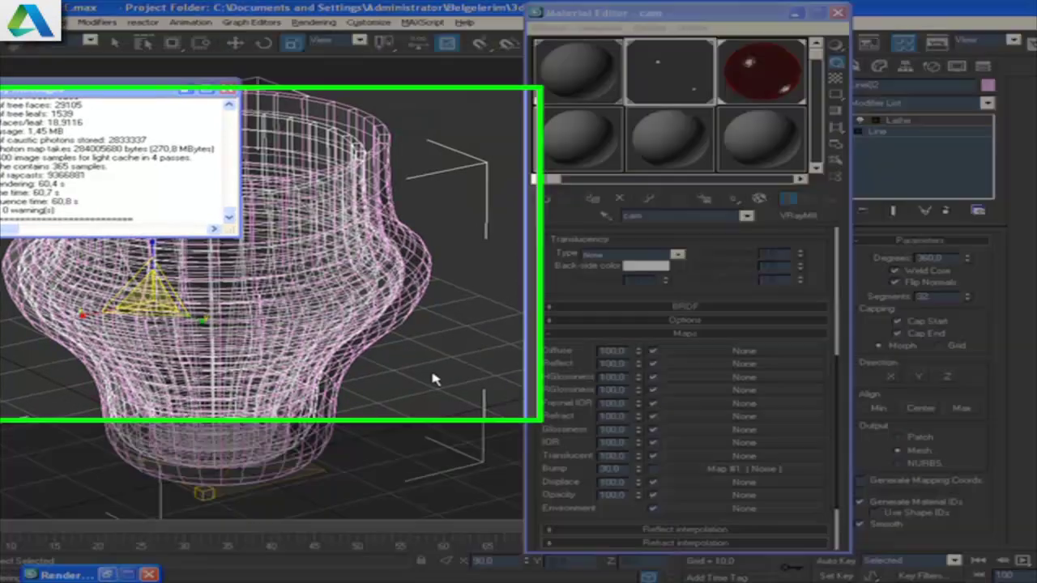
key(alt+Tab)
key(alt+Tab)
key(alt+Tab)
key(alt+Tab)
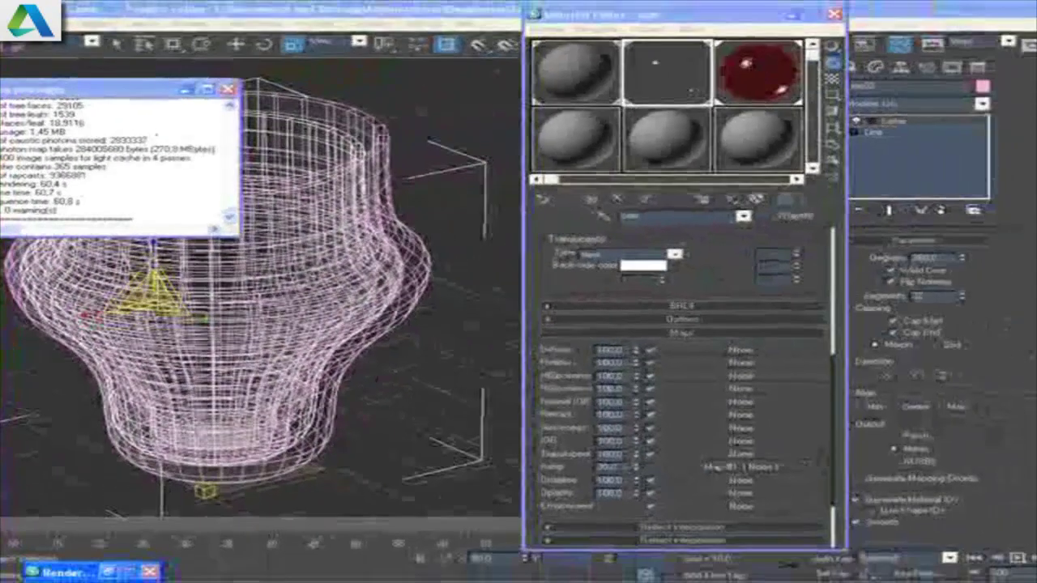
key(shift+q)
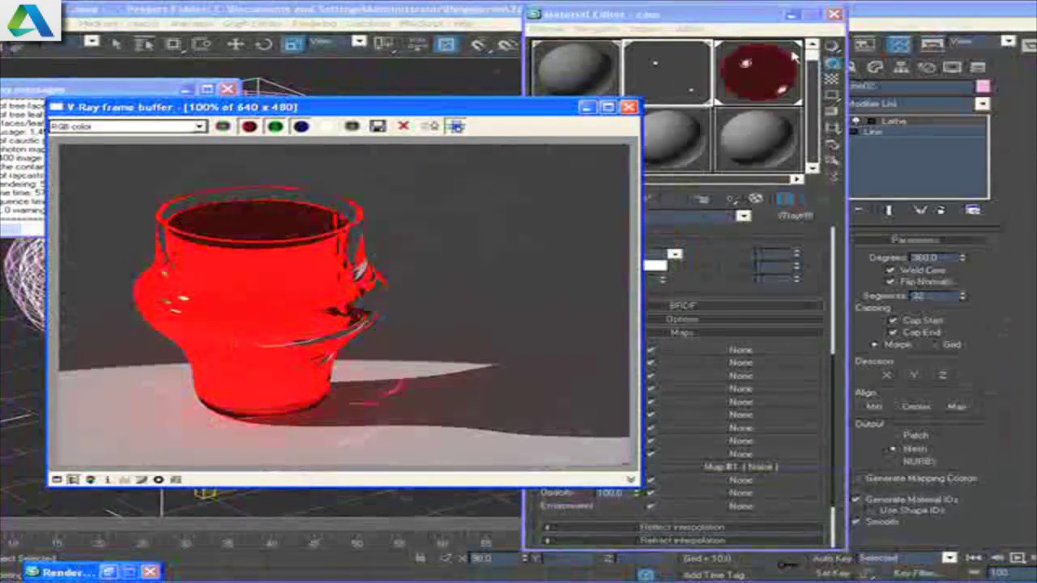
- Set su's refraction fog multiplier to 1,0 and fog bias to 0,0
click(747, 86)
scroll(769, 329, up, 3)
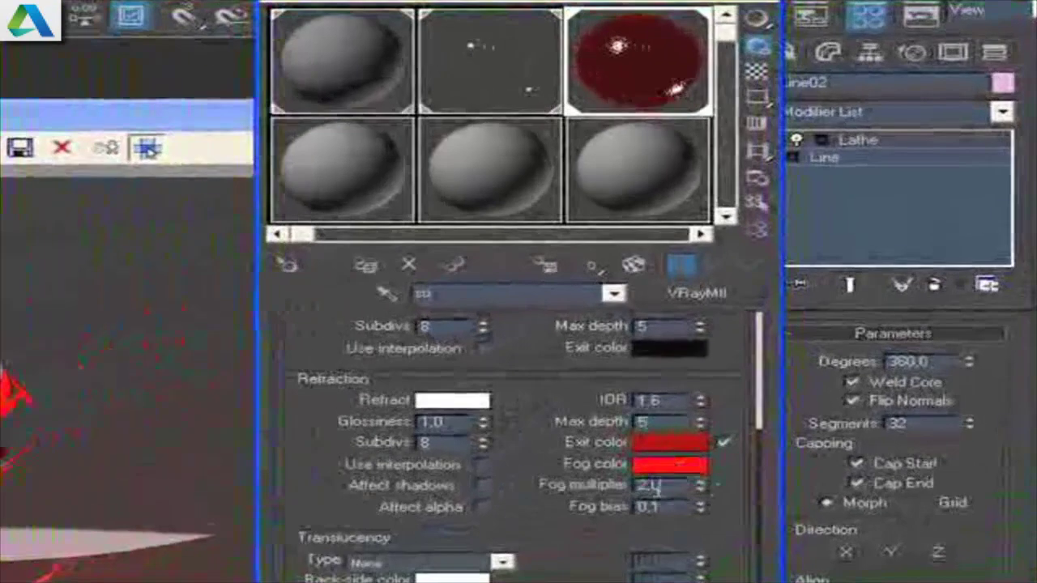
double_click(657, 484)
text(1)
key(Return)
key(Tab)
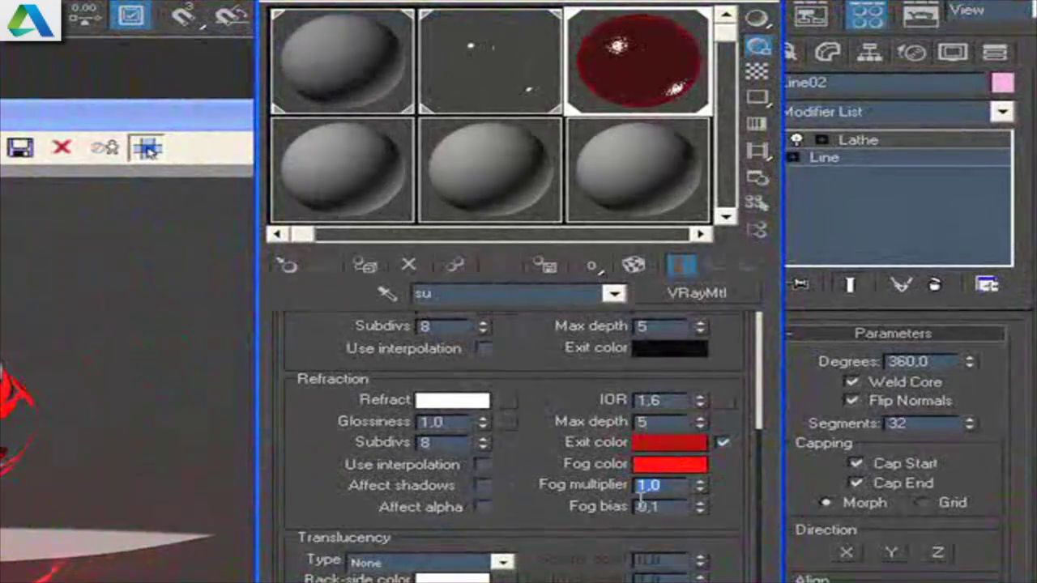
text(0)
key(Return)
- Set su's IOR to 1,8 and refraction max depth to 8, then render the vase
click(659, 400)
key(BackSpace)
text(8)
key(Return)
click(669, 424)
key(BackSpace)
text(8)
key(Return)
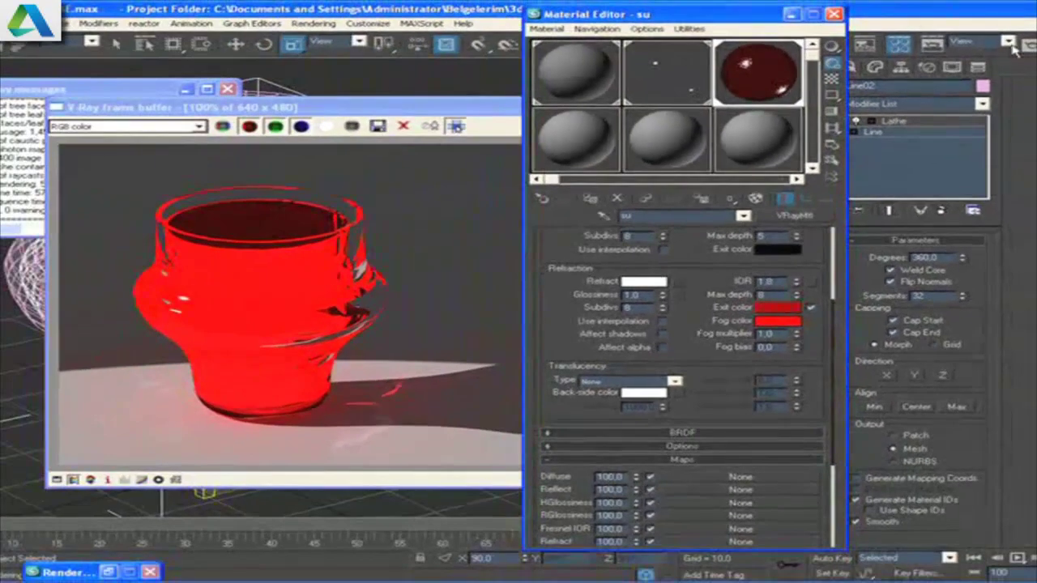
click(1013, 49)
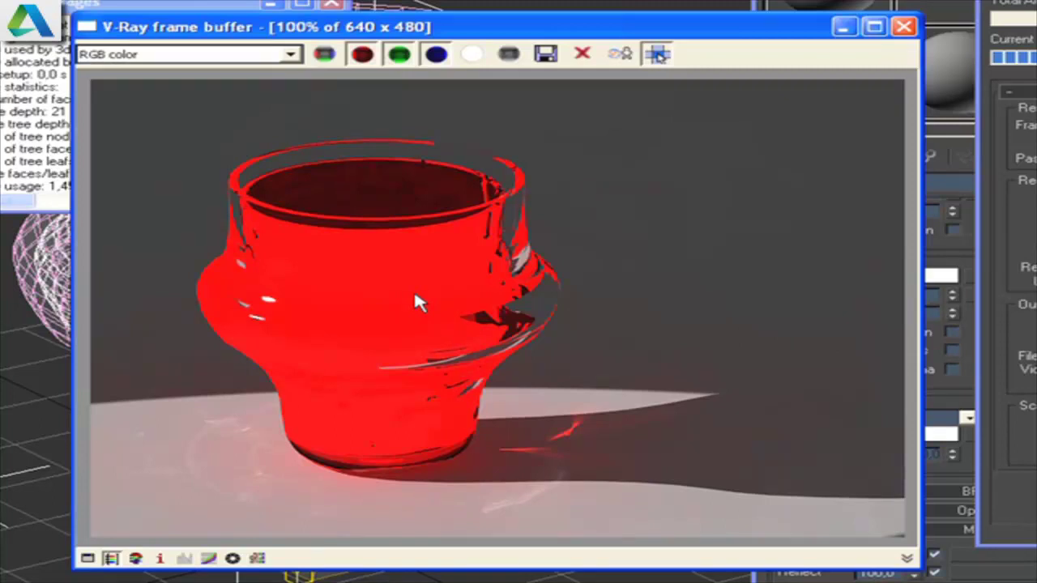
- After the current render finishes, re-render the vase scene from scratch
key(shift+q)
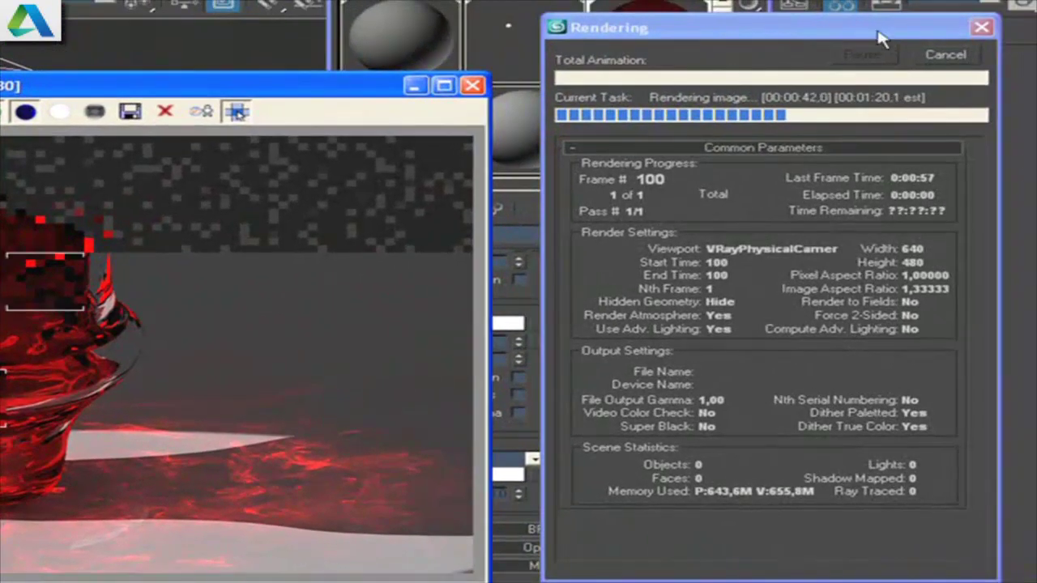
- Stop the render, disable su's noise bump map, and render the vase again
click(946, 54)
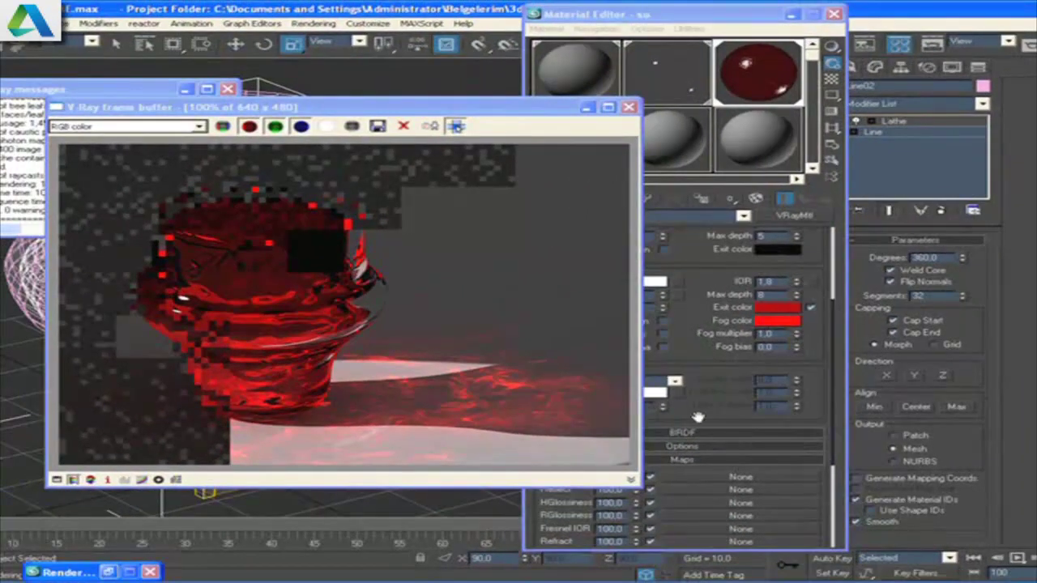
scroll(719, 246, down, 5)
scroll(718, 245, down, 2)
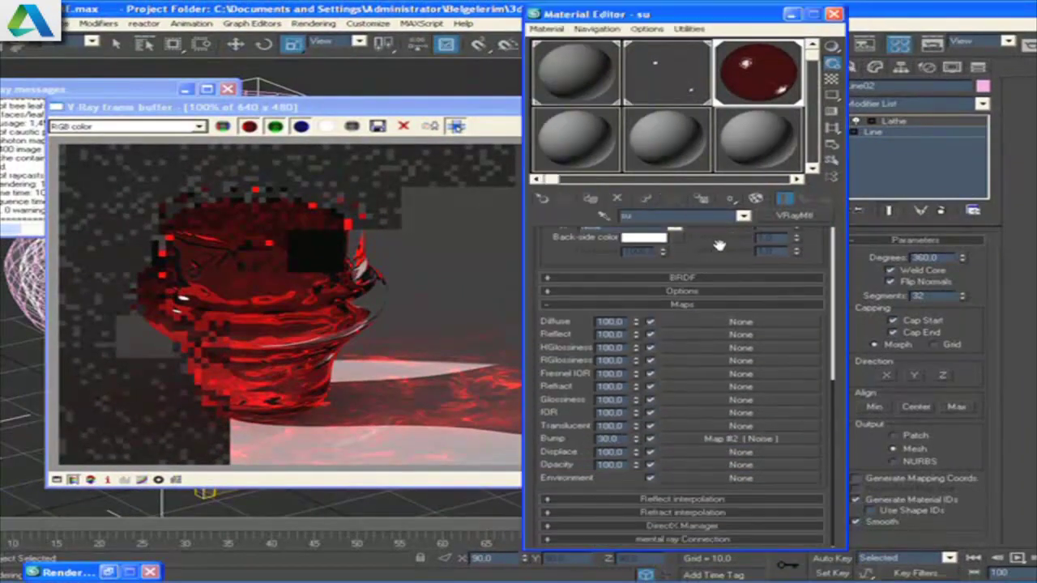
click(650, 439)
click(1029, 47)
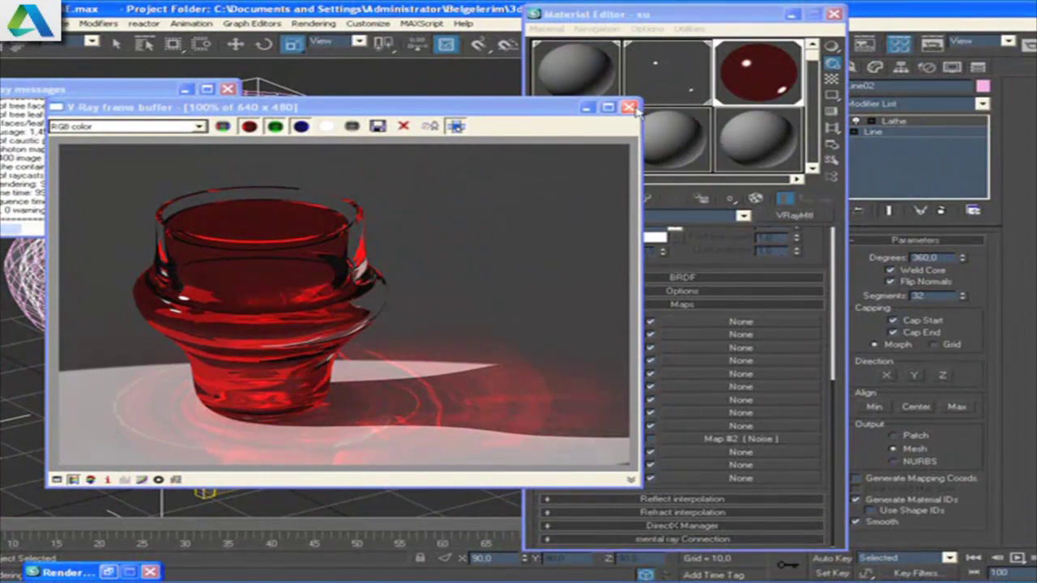
- Disable su's refraction exit colour, make its fog colour pure white, and re-render the vase
click(630, 107)
drag(730, 257, 699, 427)
click(811, 331)
click(778, 346)
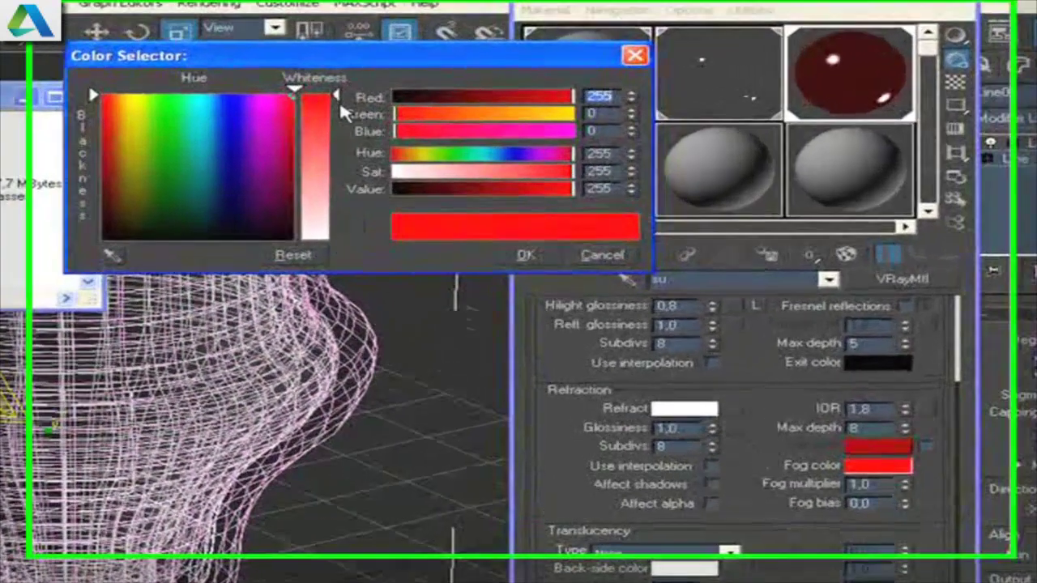
drag(340, 105, 336, 239)
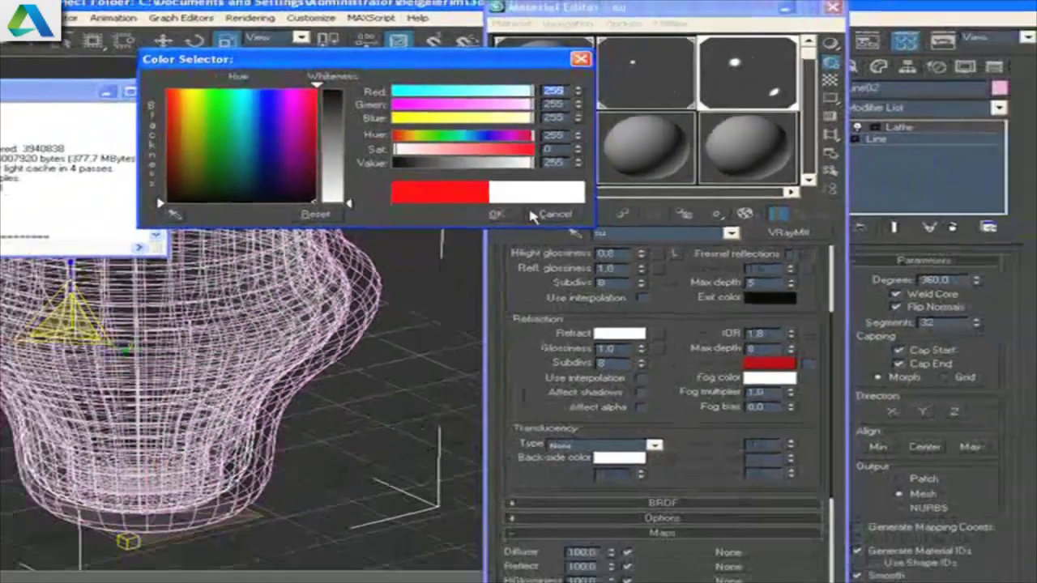
click(496, 209)
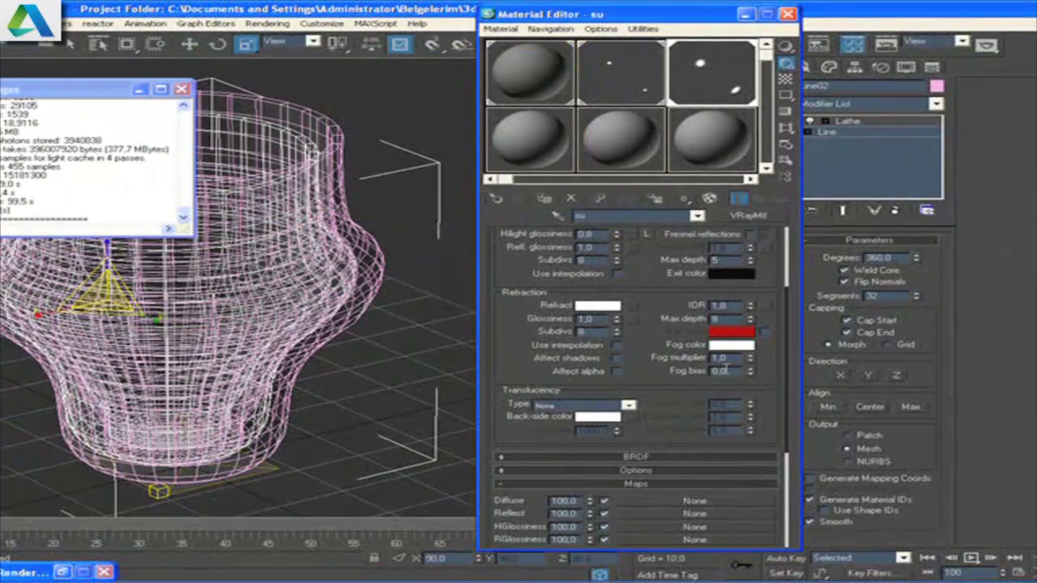
drag(515, 524, 582, 289)
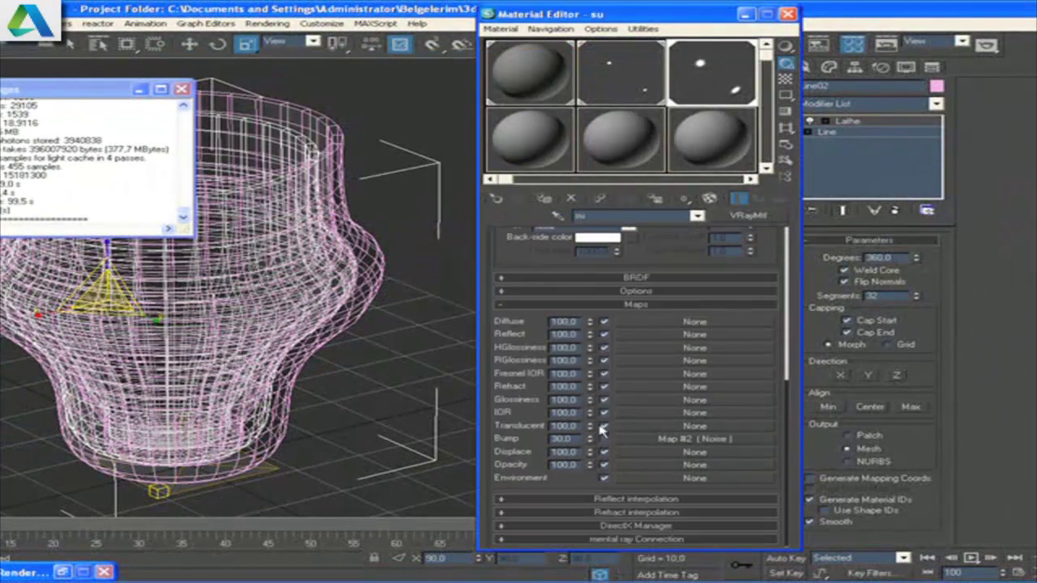
click(986, 47)
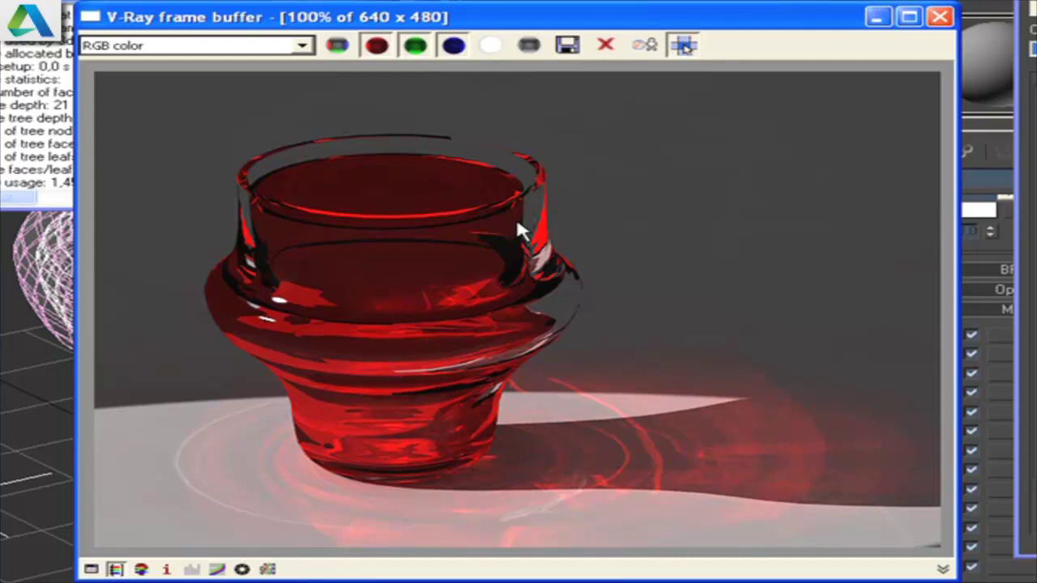
- Re-render the vase scene in the V-Ray frame buffer, replacing the finished image
key(shift+q)
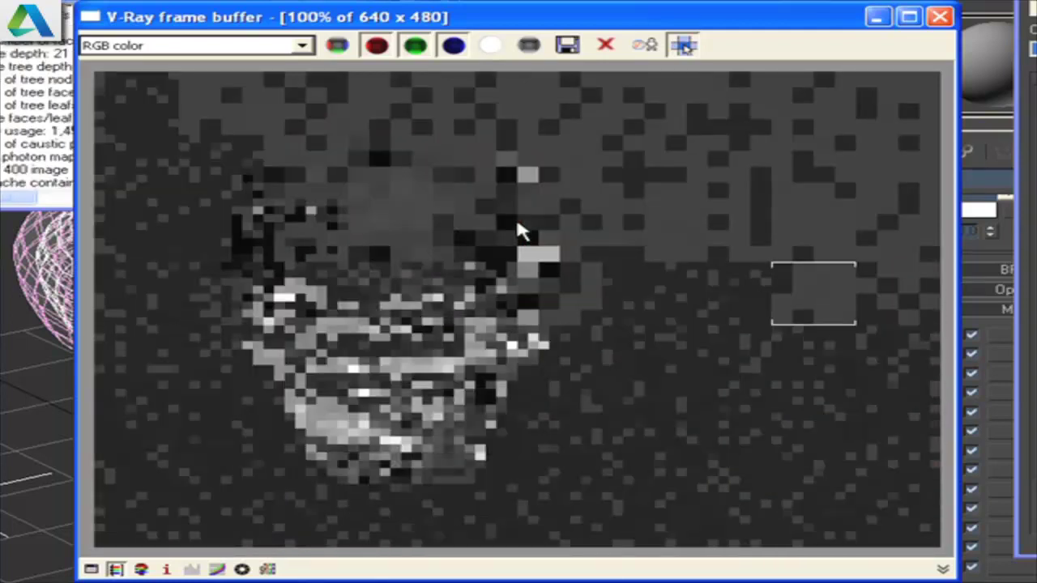